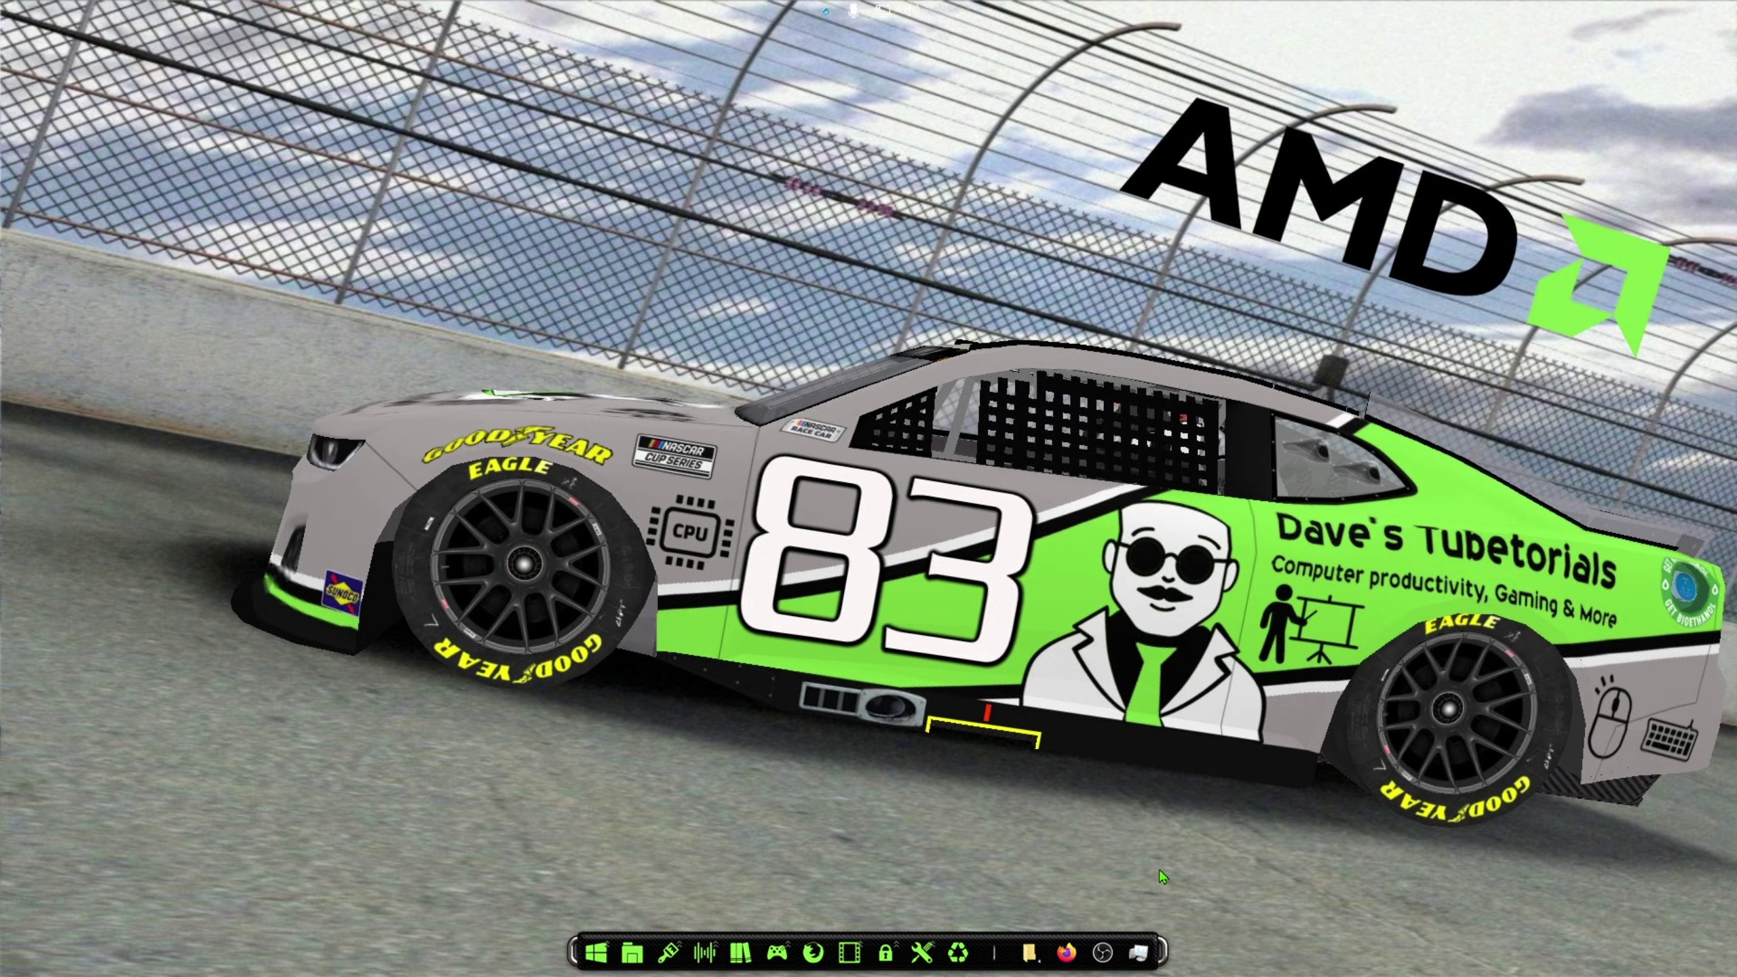
Open the NFSIISE GitHub repository in Firefox and scroll through its README
{"action": "left_click", "coordinate": [1069, 949]}
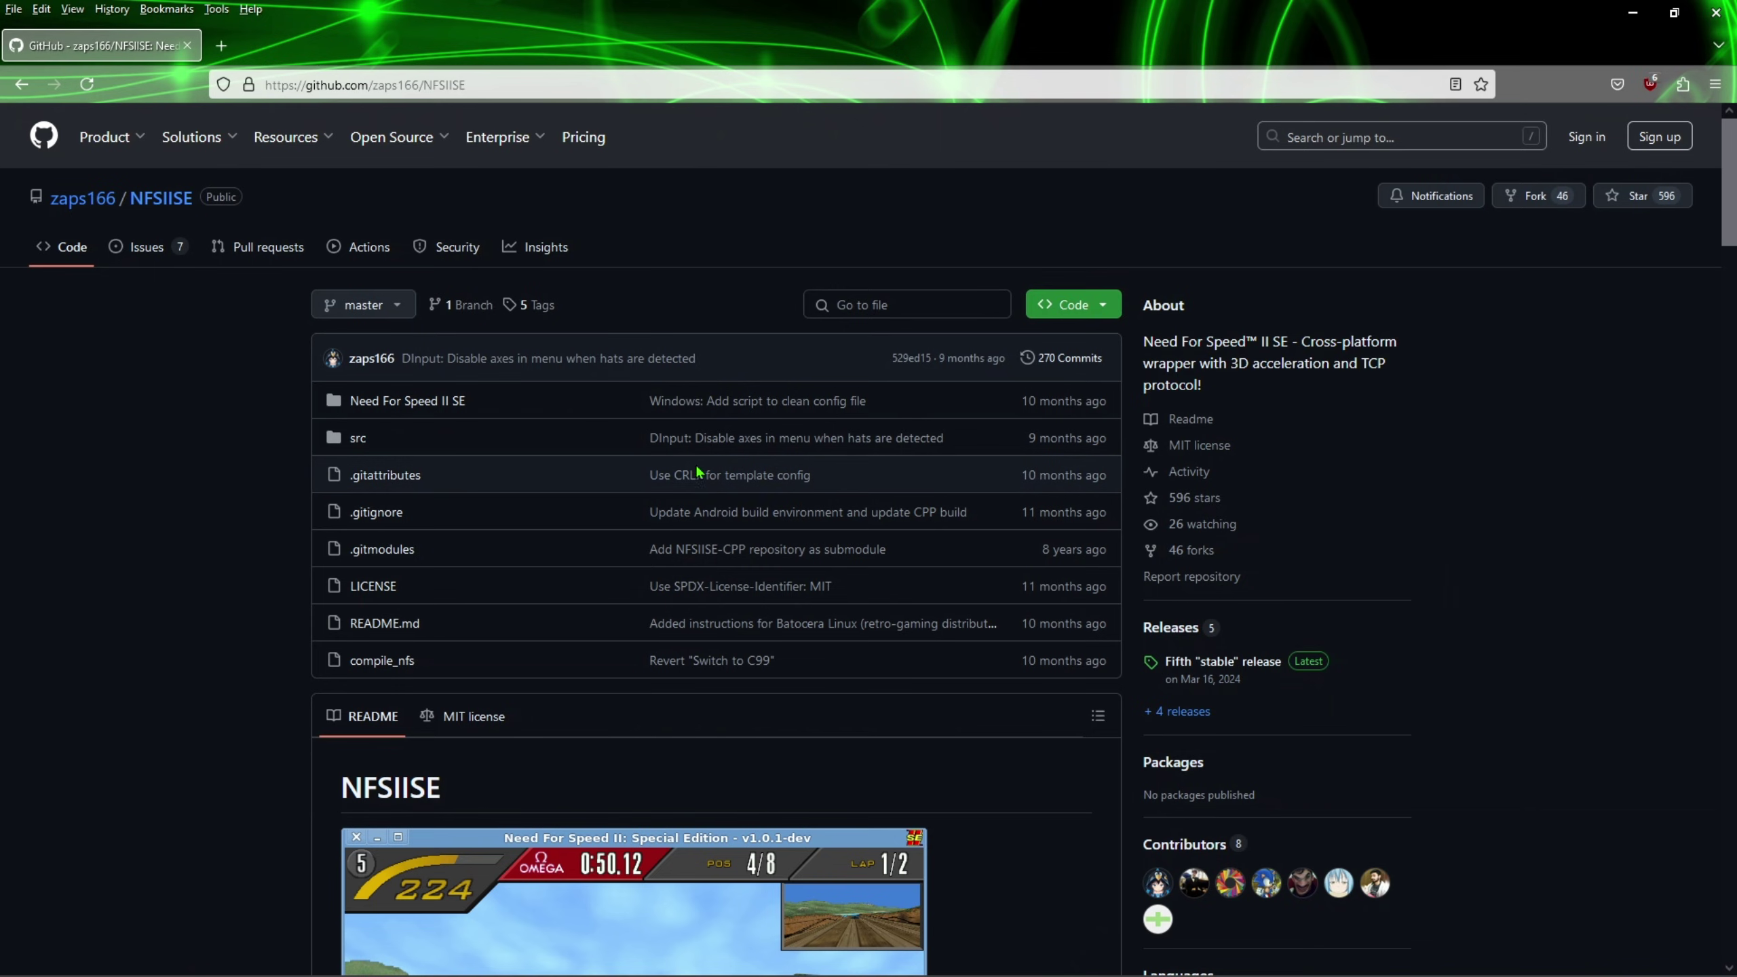
{"action": "scroll", "coordinate": [602, 474], "scroll_direction": "down", "scroll_amount": 20}
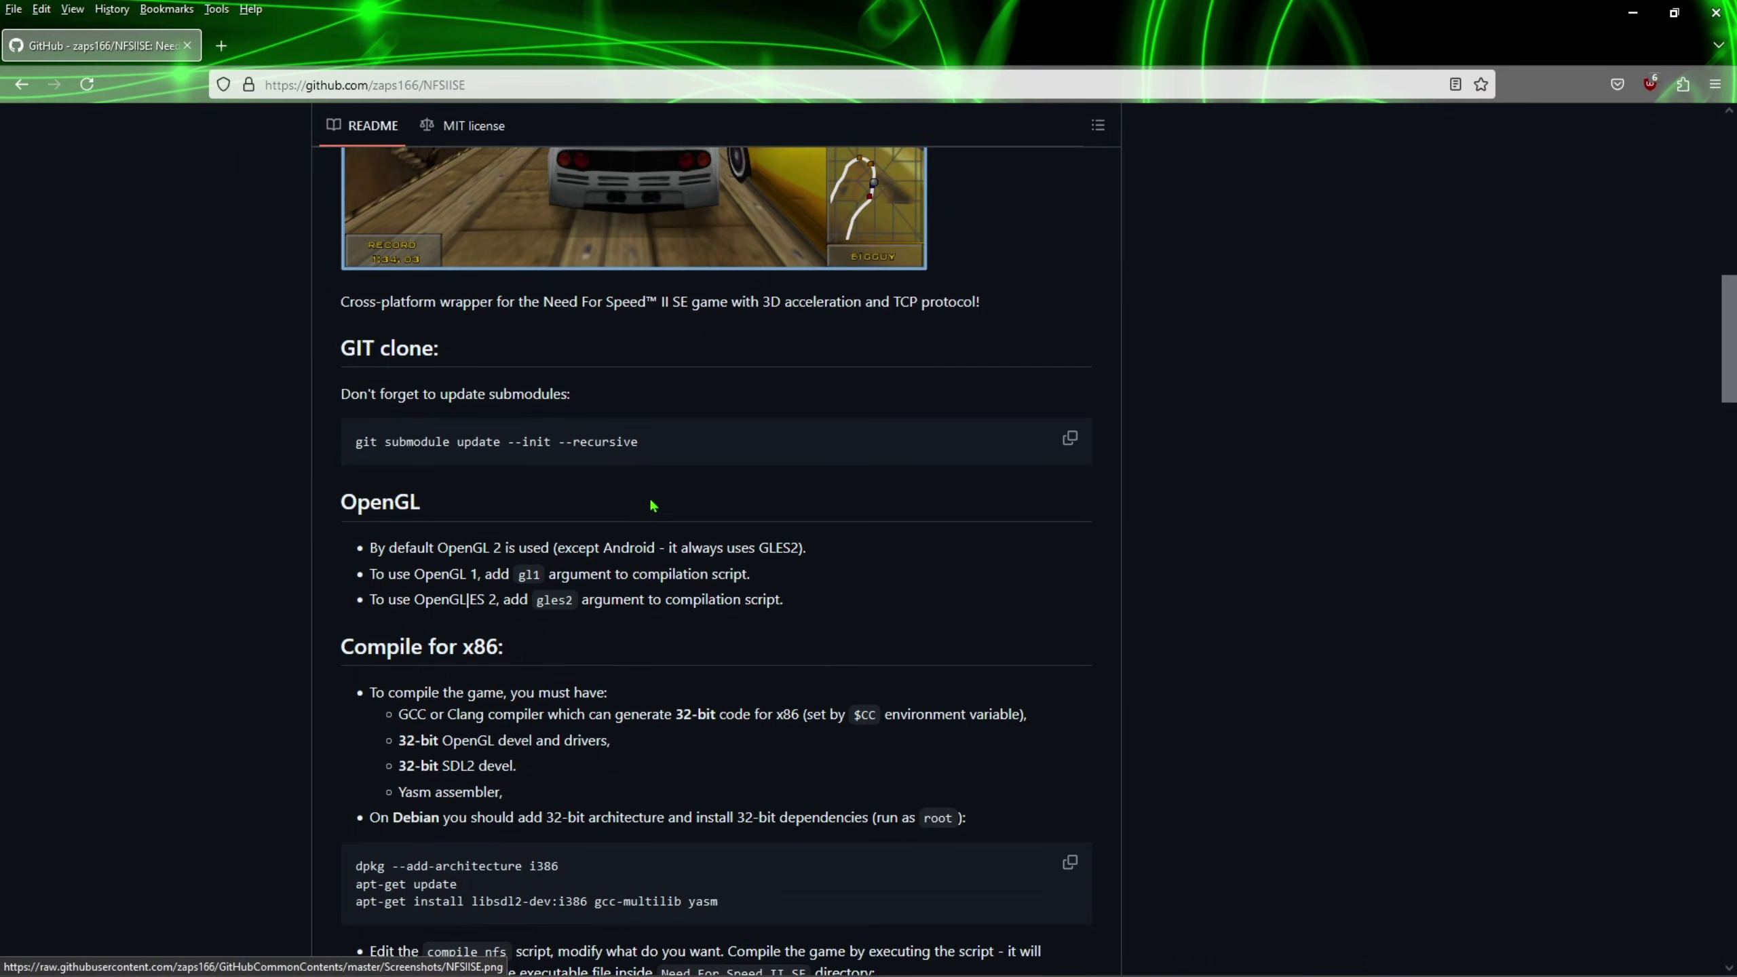
{"action": "scroll", "coordinate": [654, 509], "scroll_direction": "down", "scroll_amount": 20}
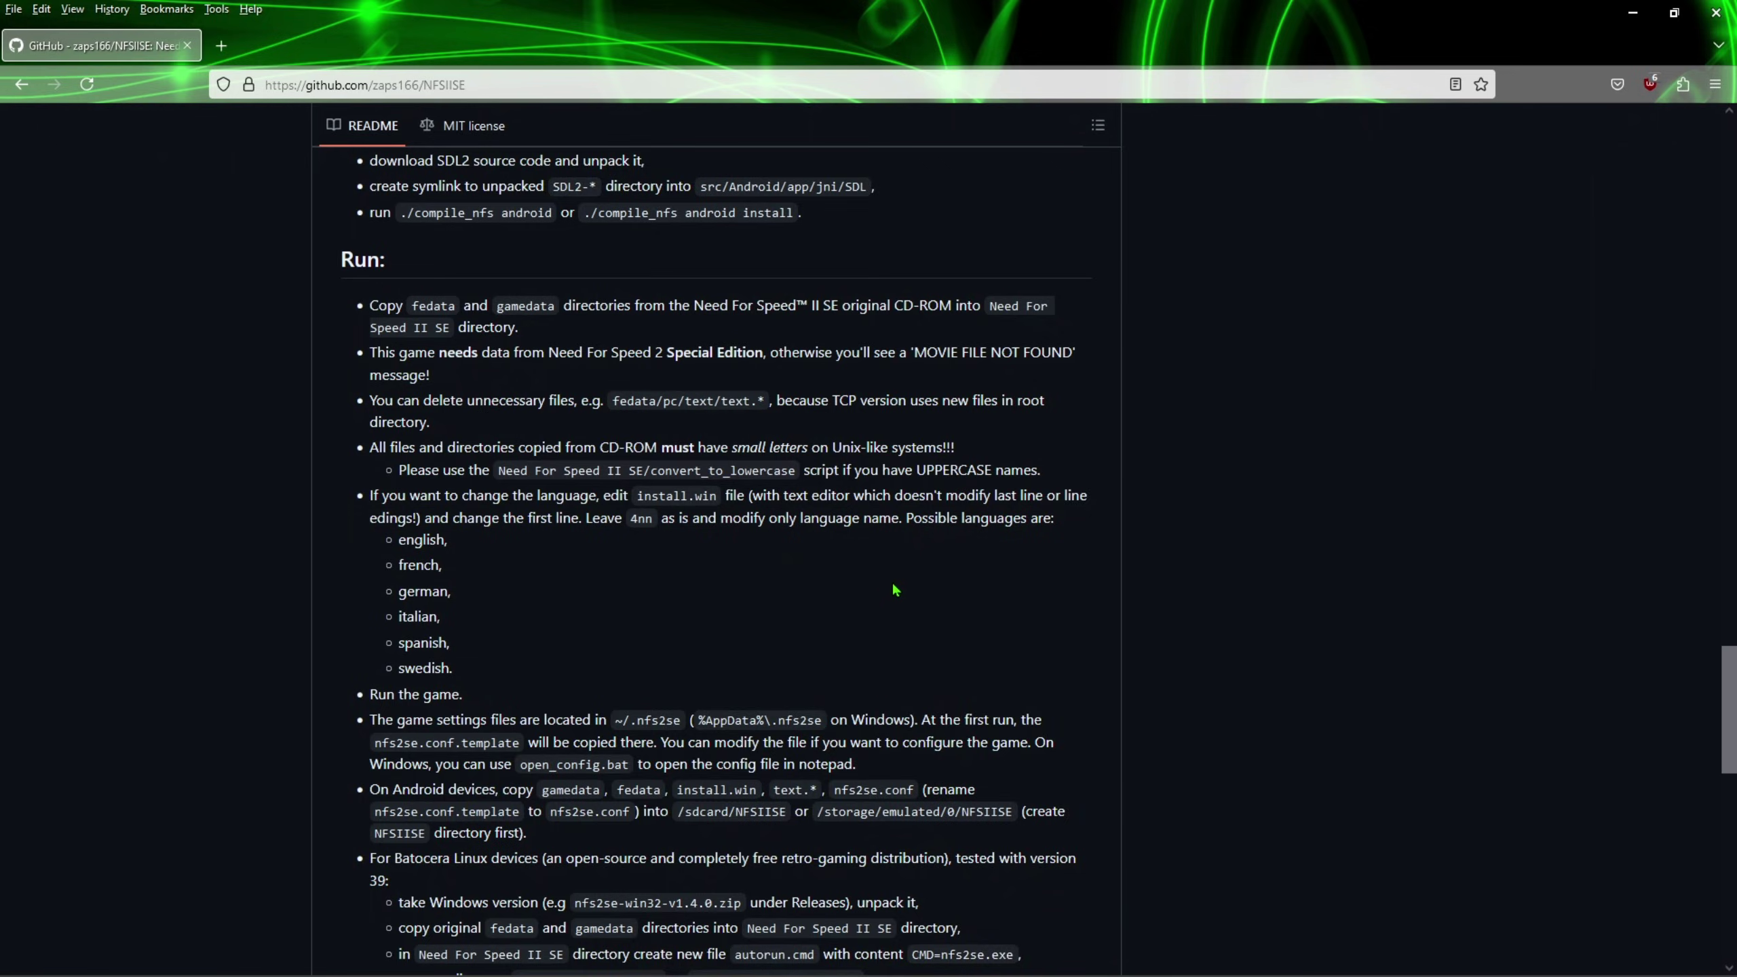
{"action": "scroll", "coordinate": [1345, 628], "scroll_direction": "up", "scroll_amount": 20}
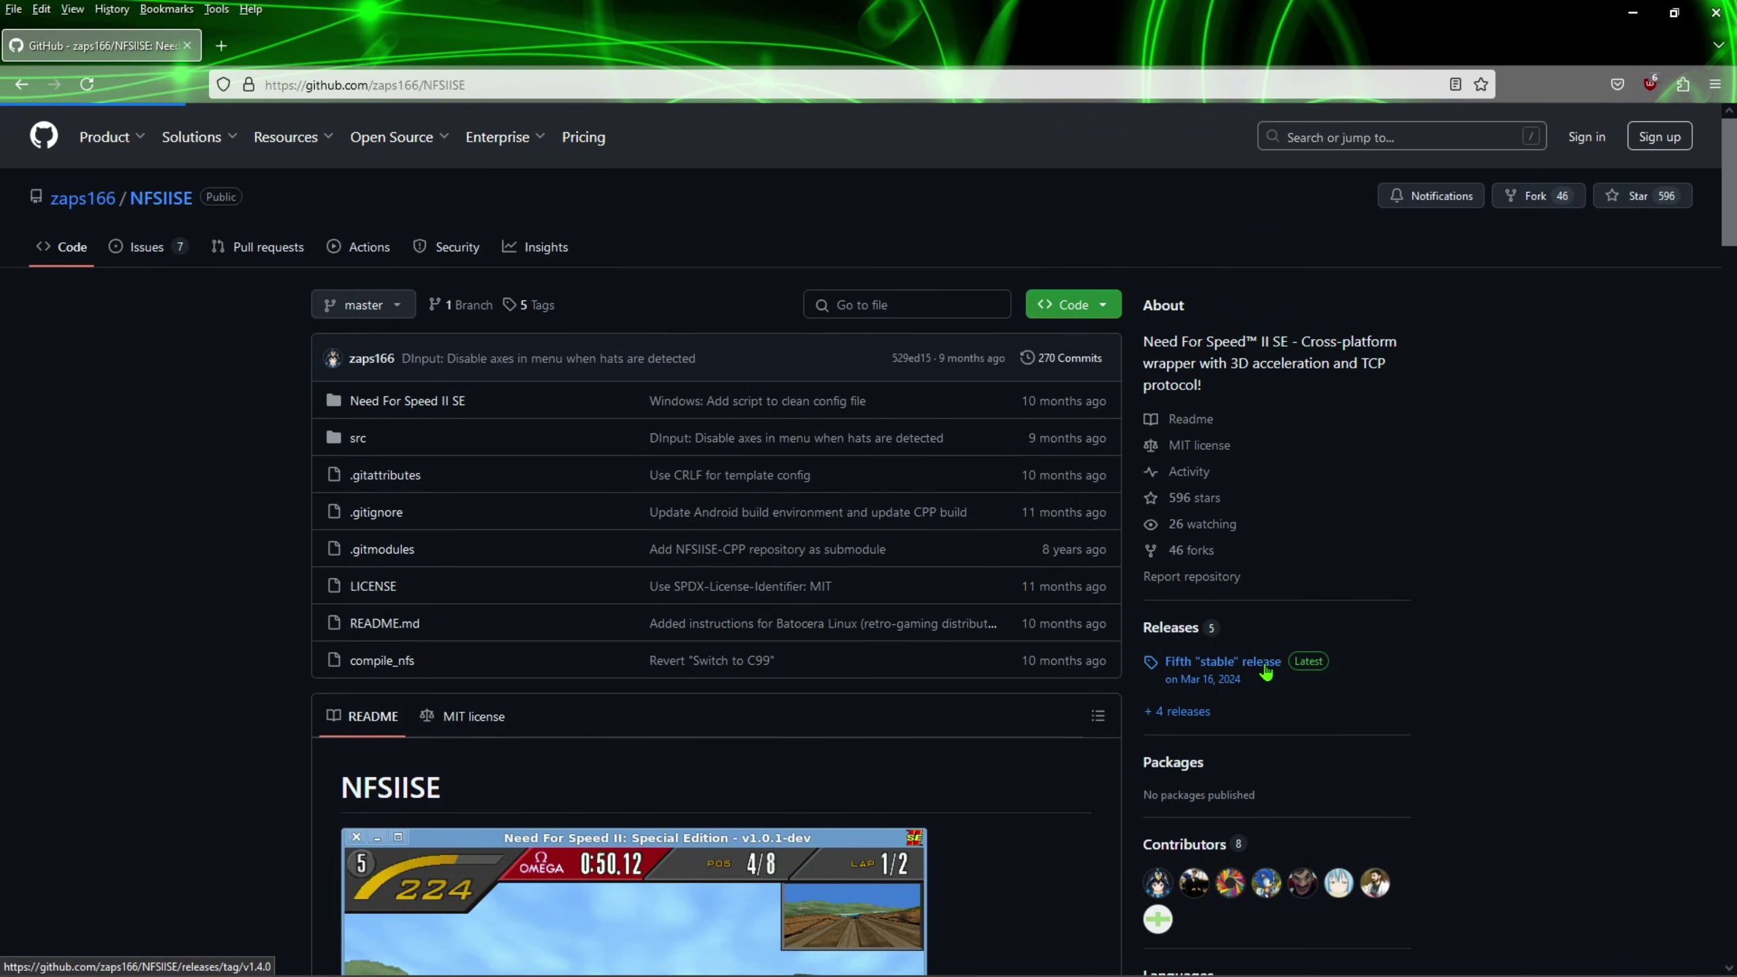
Open the Fifth stable release page and close the WinRAR archive window
{"action": "left_click", "coordinate": [1265, 672]}
{"action": "scroll", "coordinate": [620, 590], "scroll_direction": "down", "scroll_amount": 10}
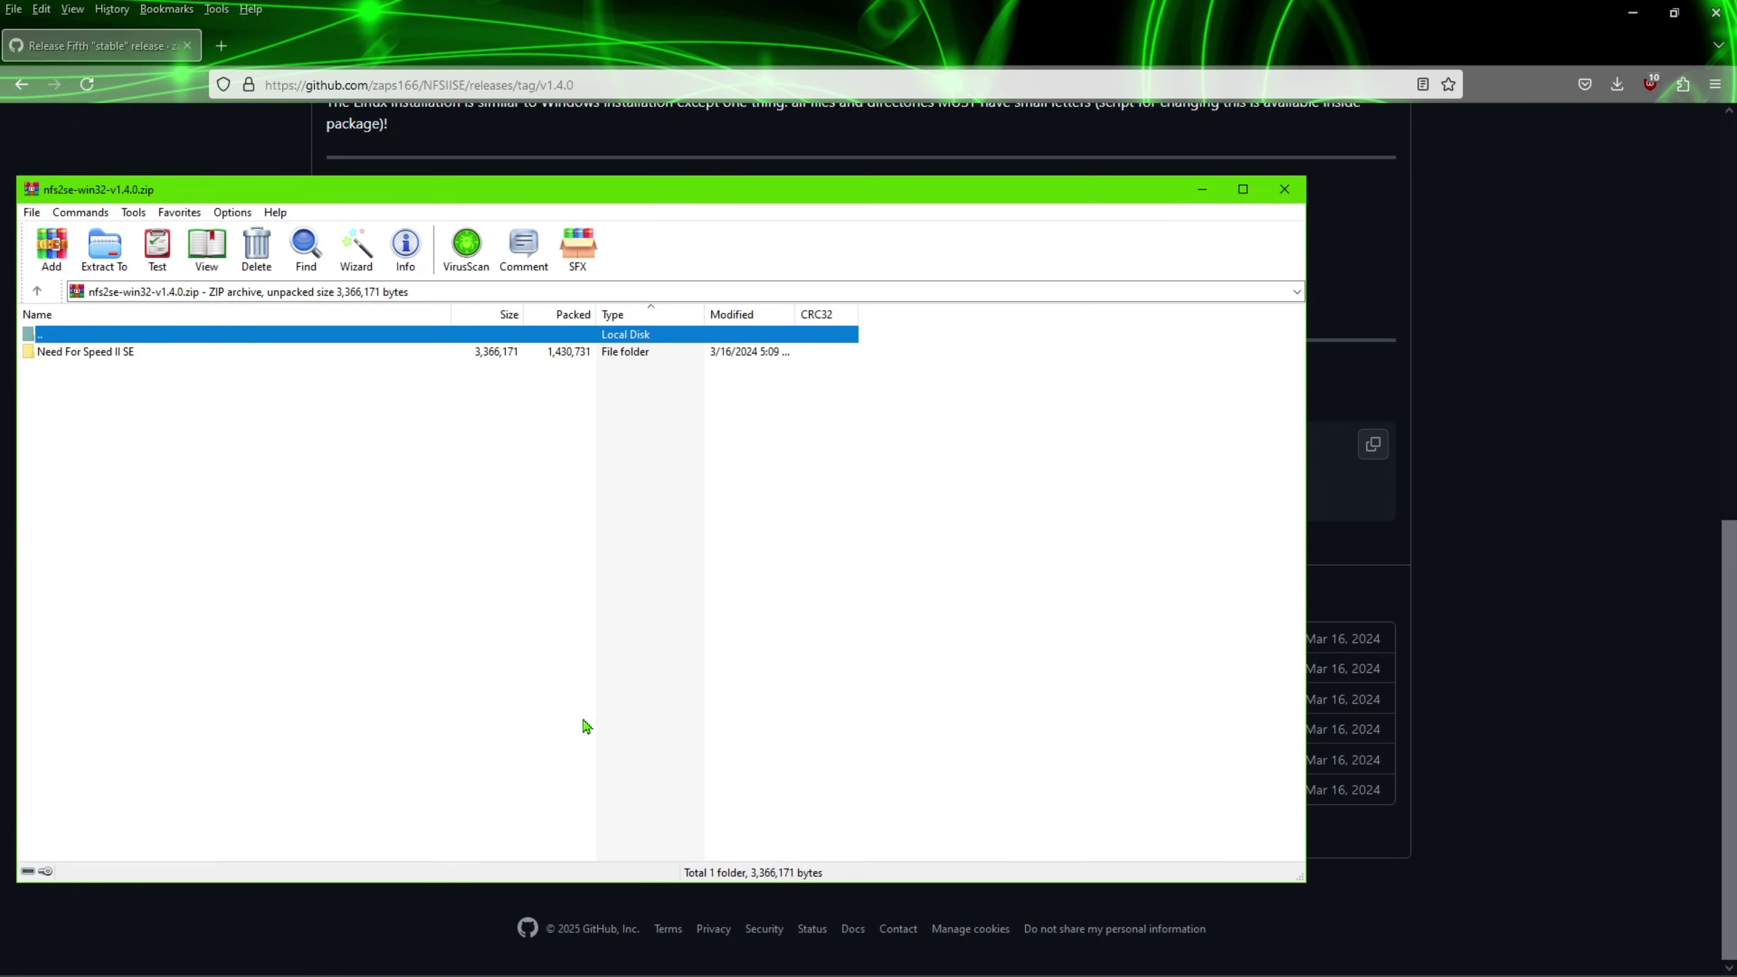
{"action": "left_click", "coordinate": [1289, 180]}
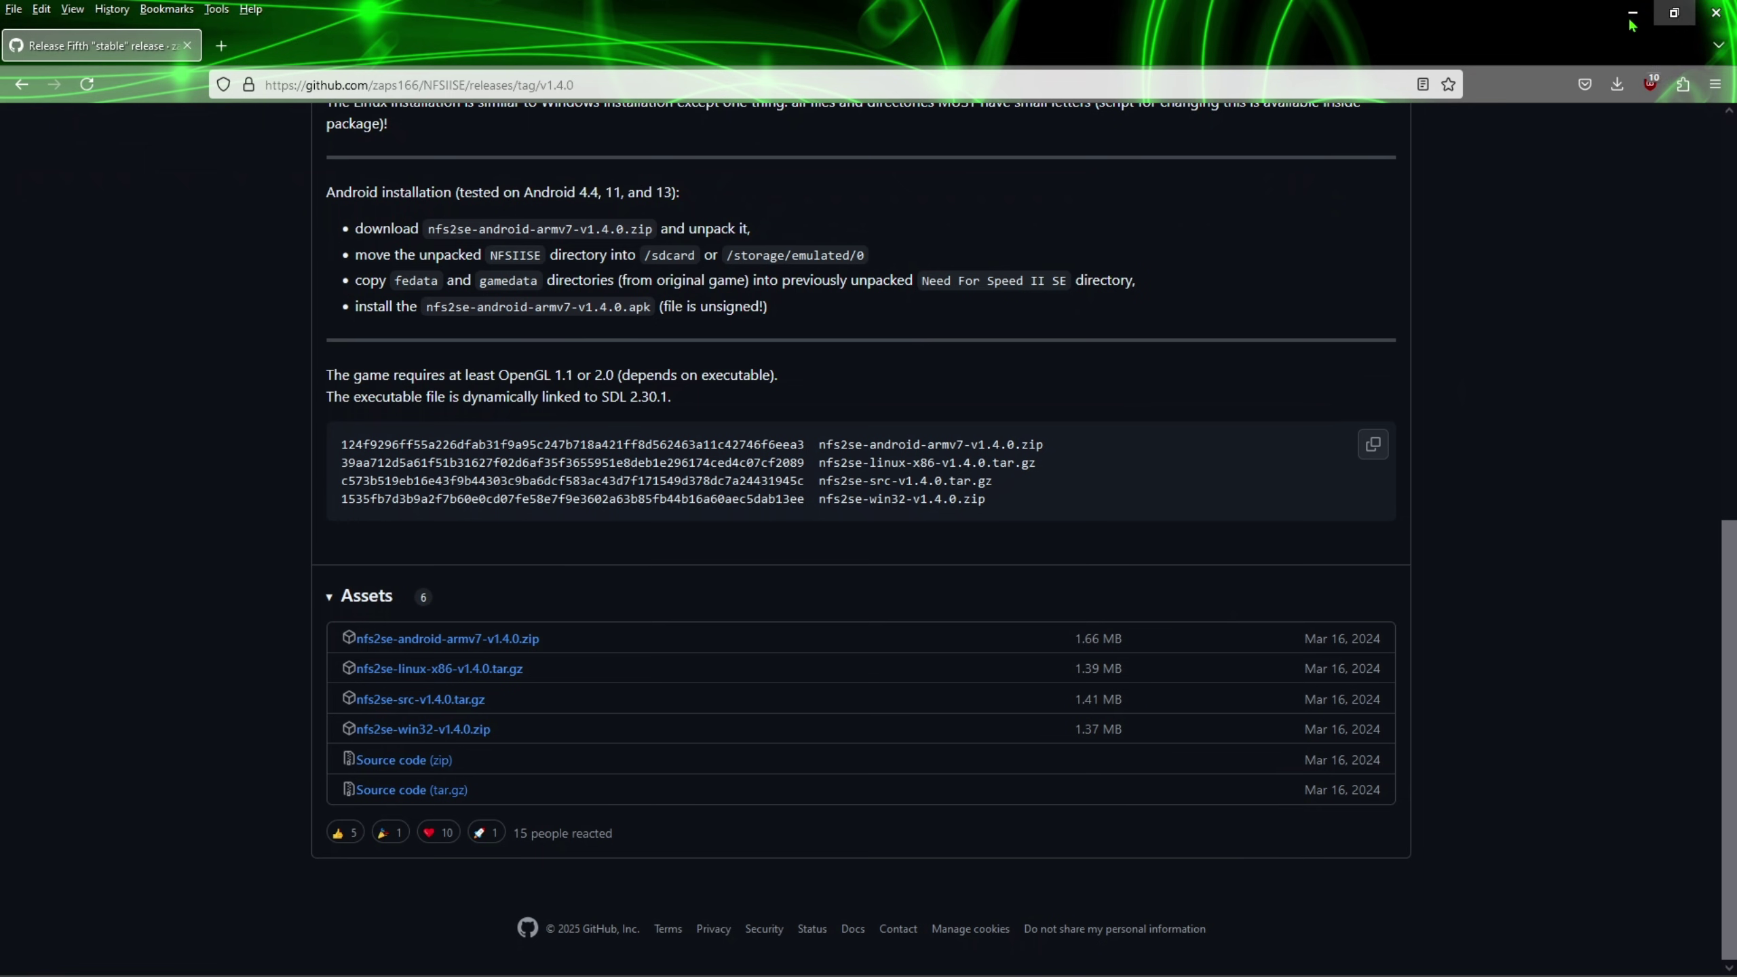
Close Firefox and open the game CD drive and Need for Speed II SE folder windows
{"action": "left_click", "coordinate": [1716, 10]}
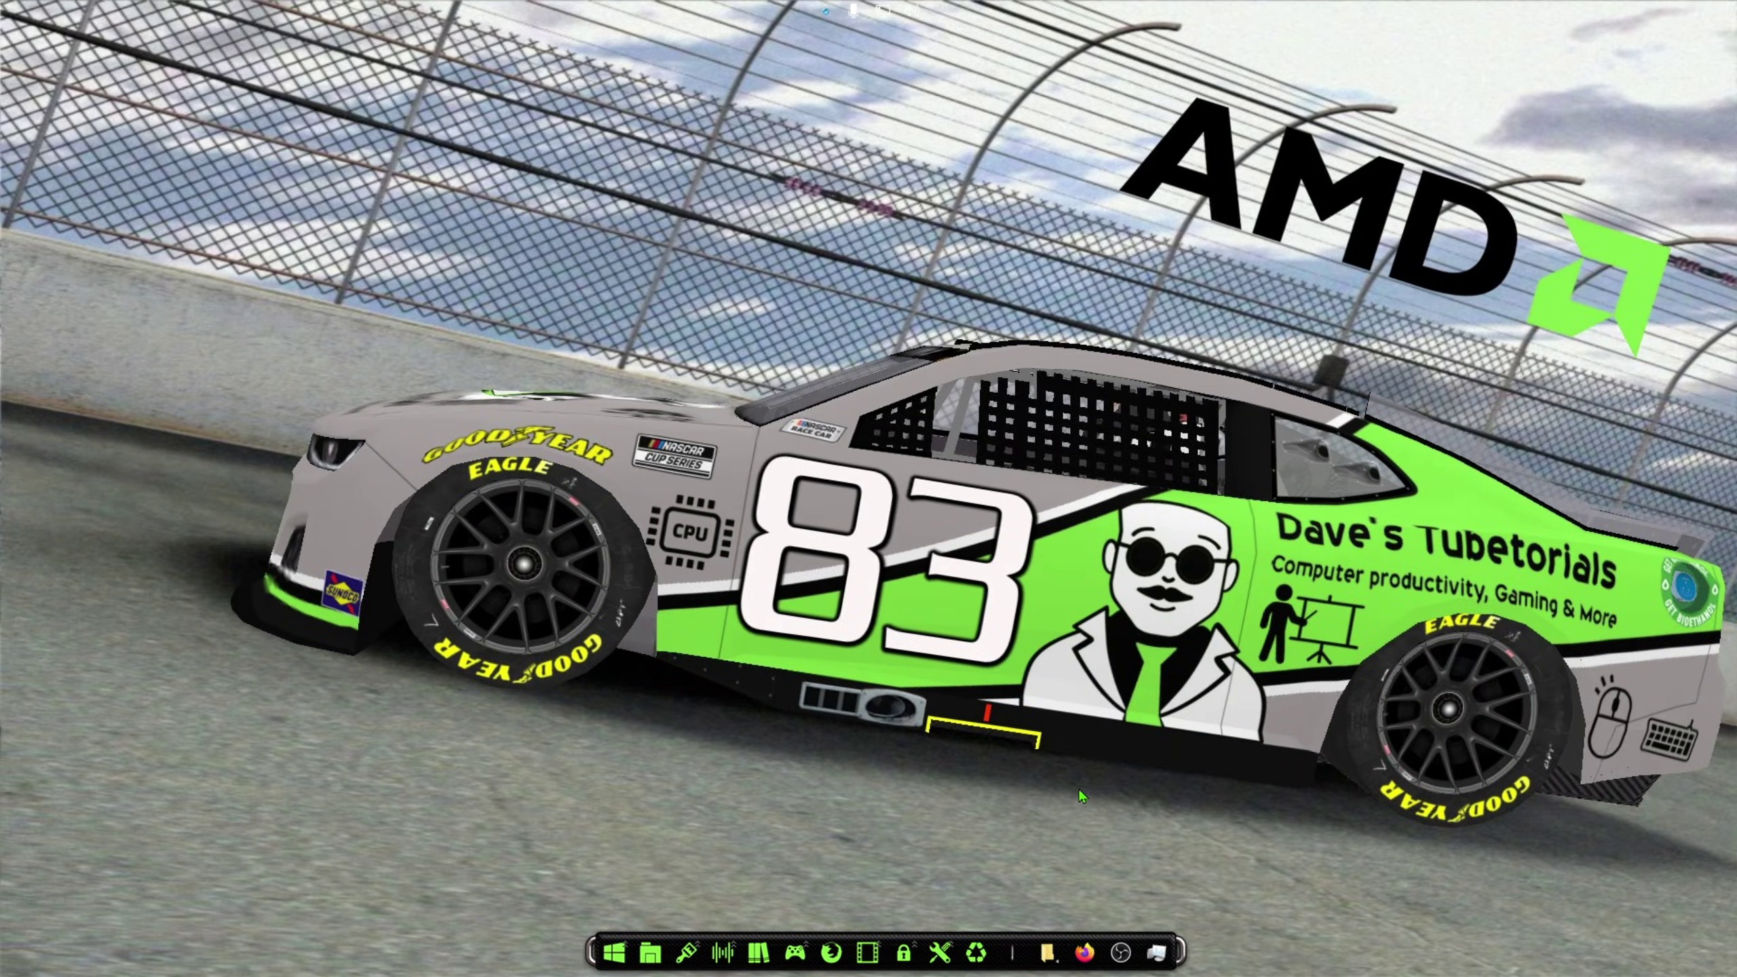
{"action": "mouse_move", "coordinate": [1051, 943]}
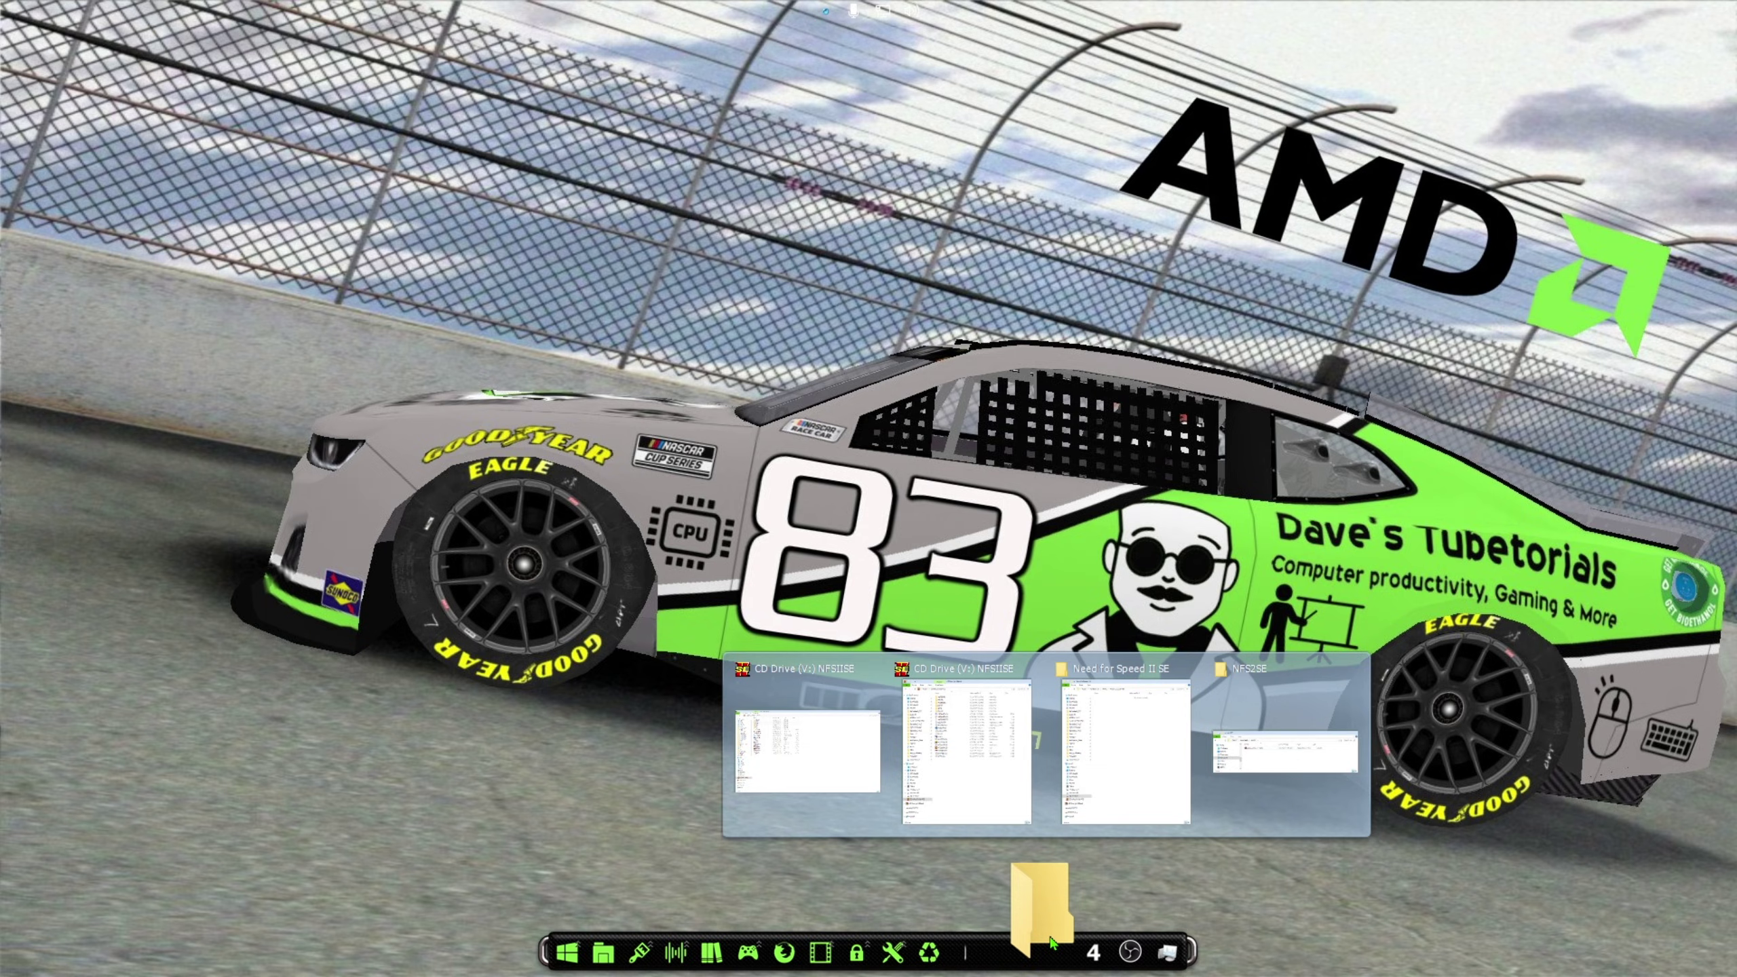
{"action": "left_click", "coordinate": [1050, 943]}
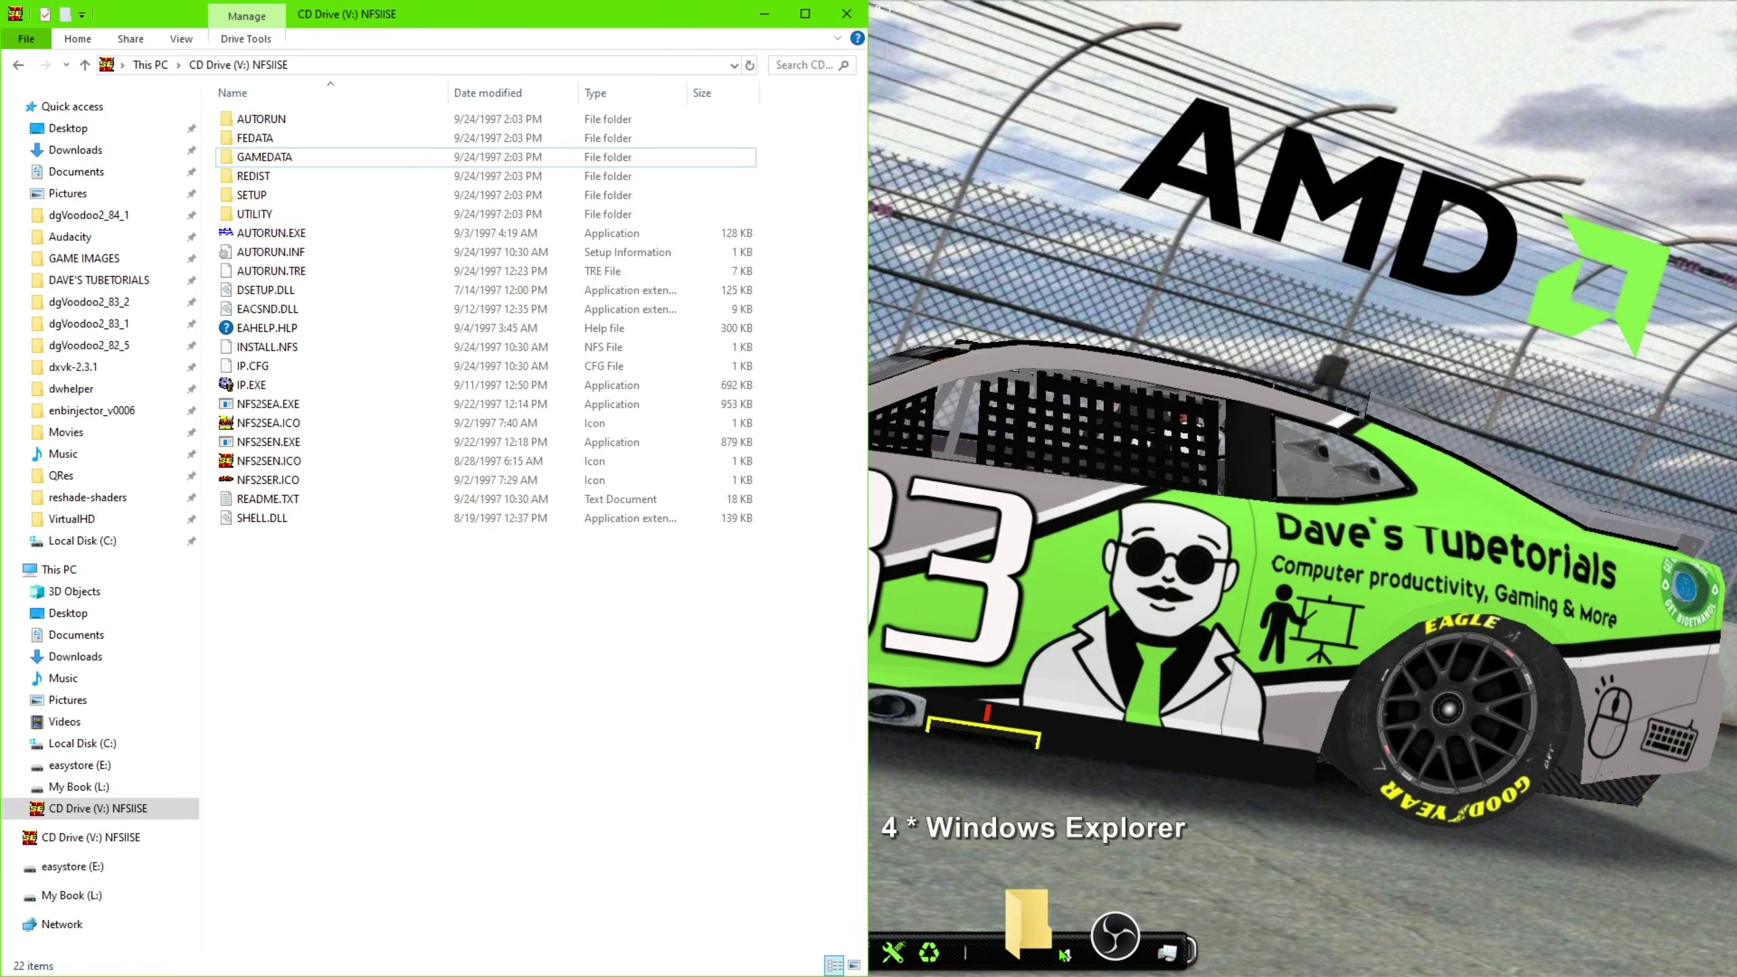
{"action": "mouse_move", "coordinate": [1049, 944]}
{"action": "left_click", "coordinate": [1121, 804]}
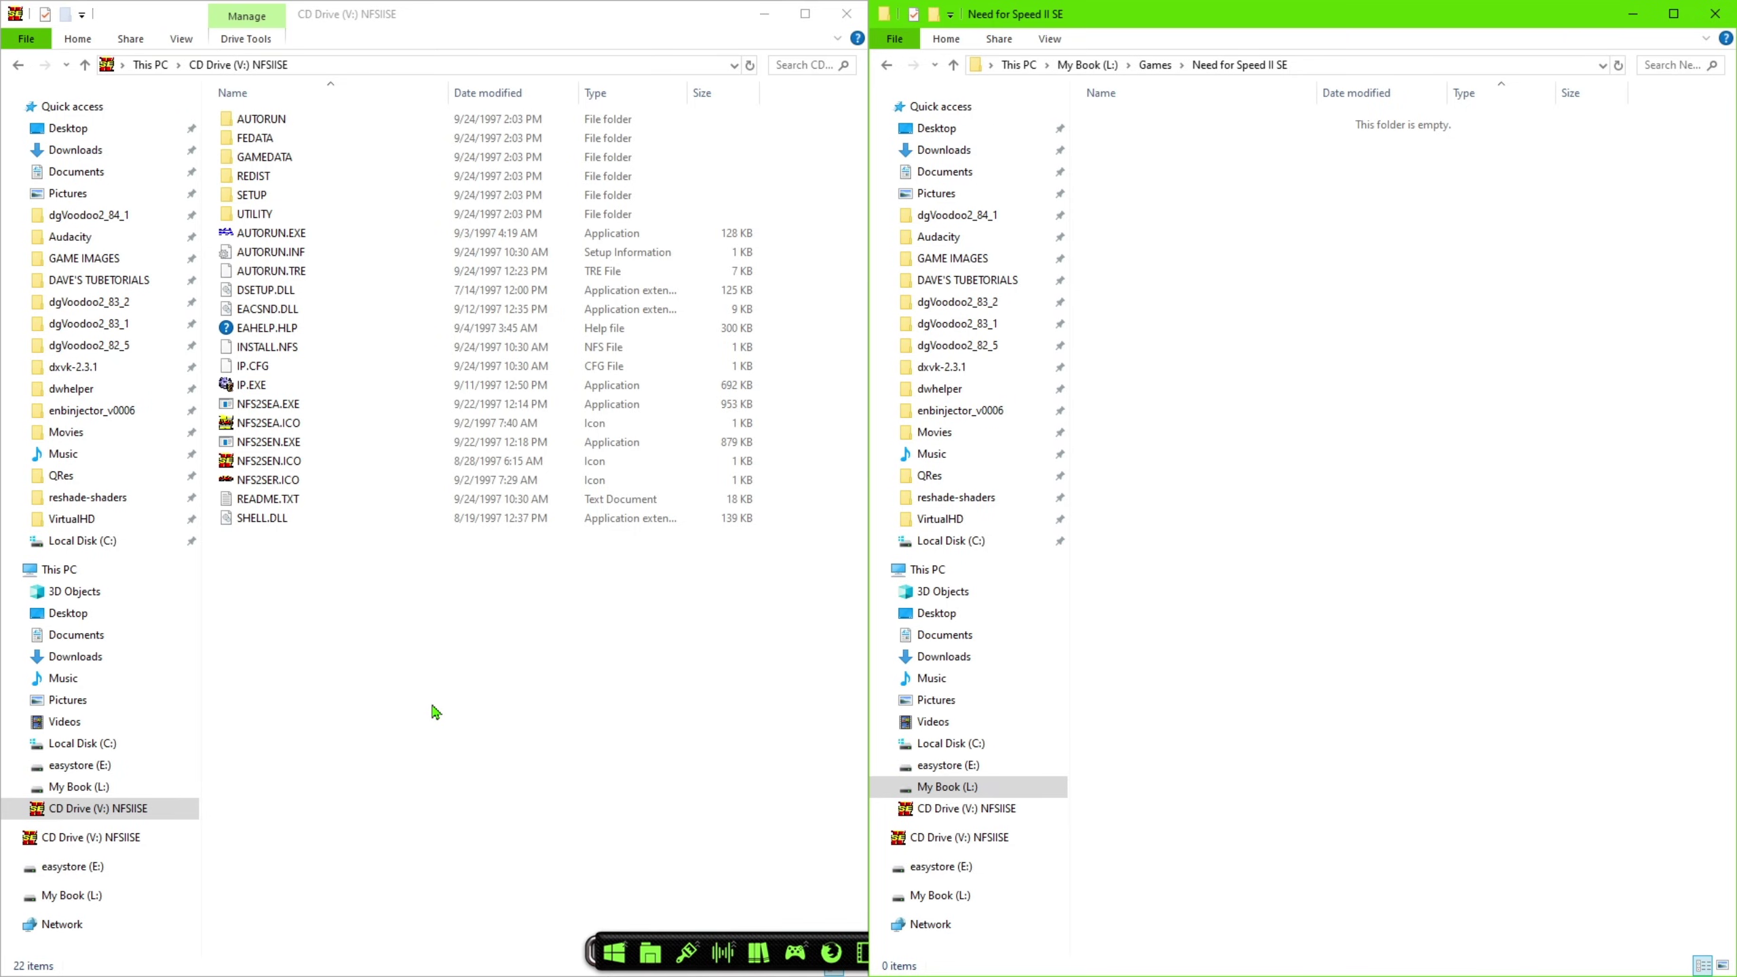
Copy FEDATA and GAMEDATA from the CD into the game folder, then bring up the NFS2SE folder
{"action": "left_click", "coordinate": [366, 673]}
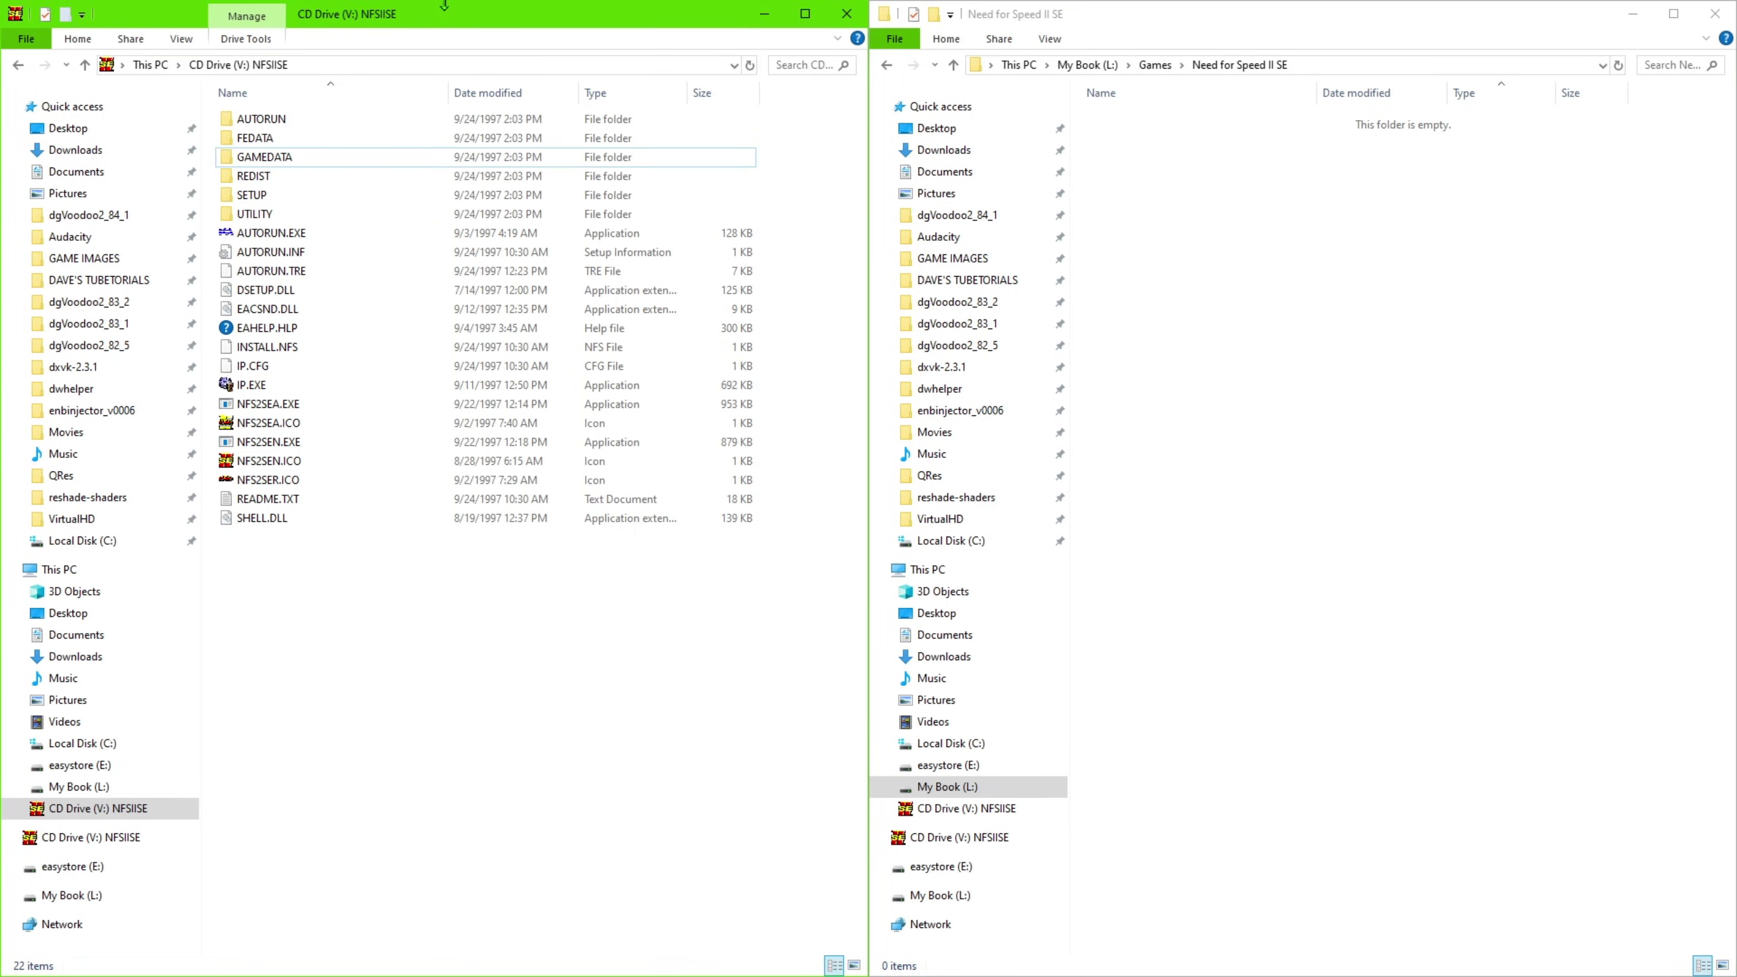
{"action": "left_click", "coordinate": [273, 139]}
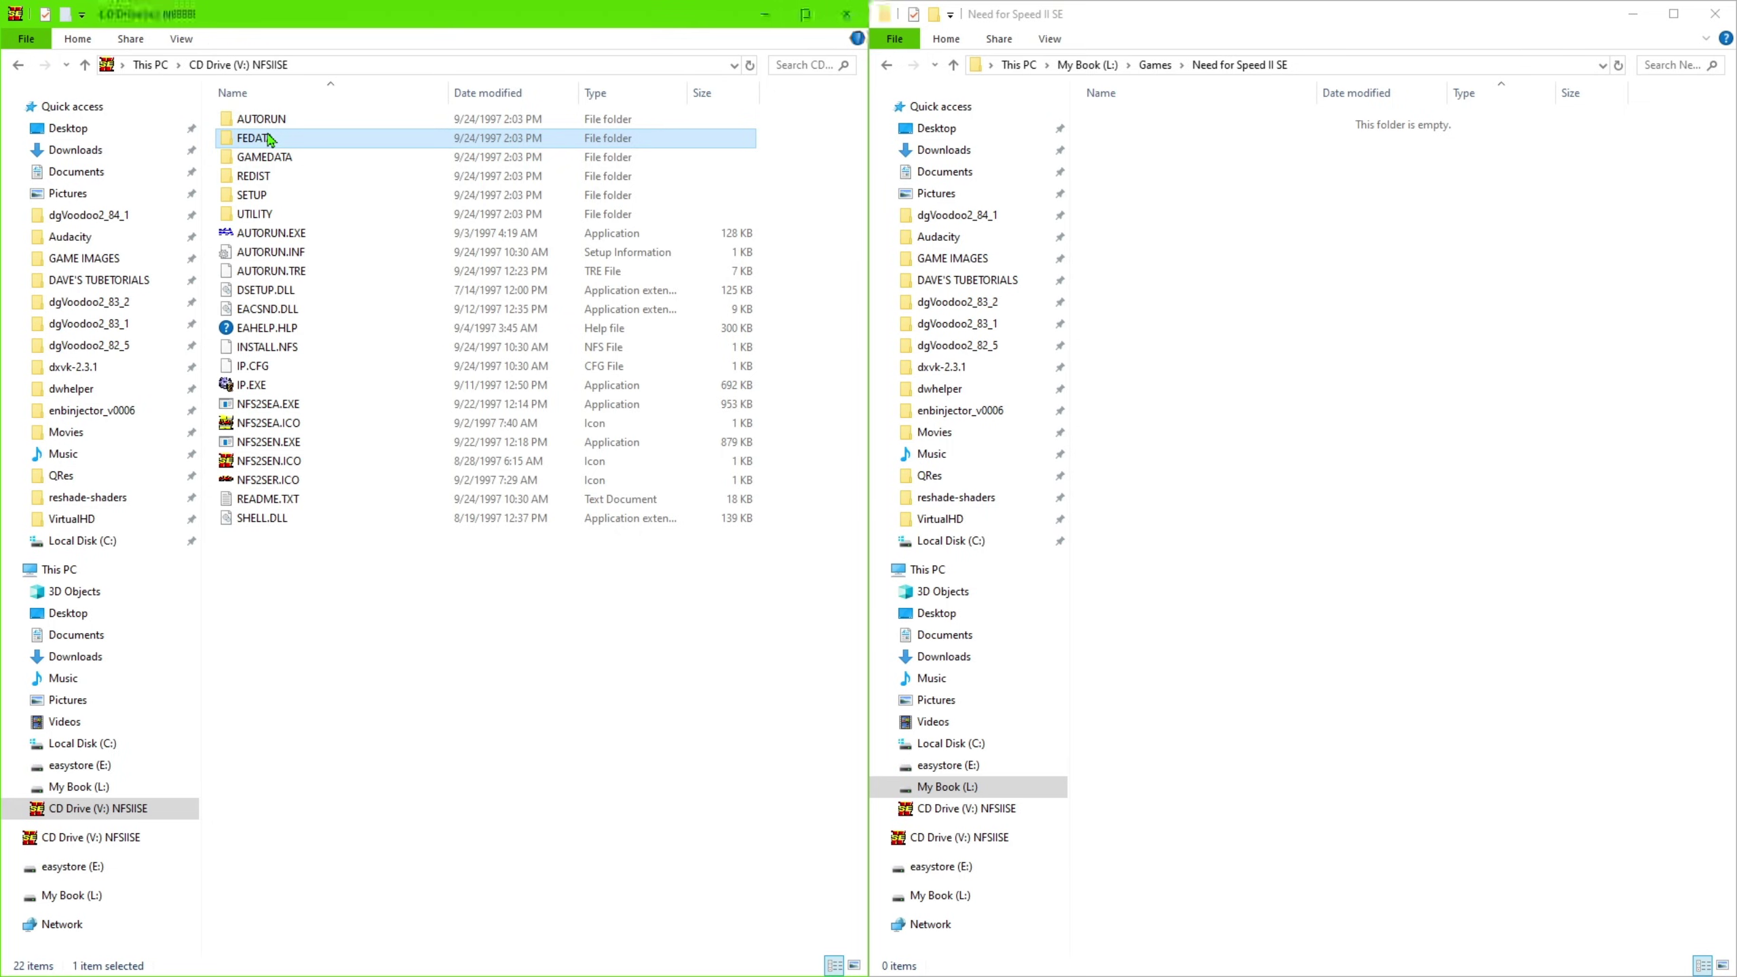
{"action": "left_click", "coordinate": [283, 159], "text": "ctrl"}
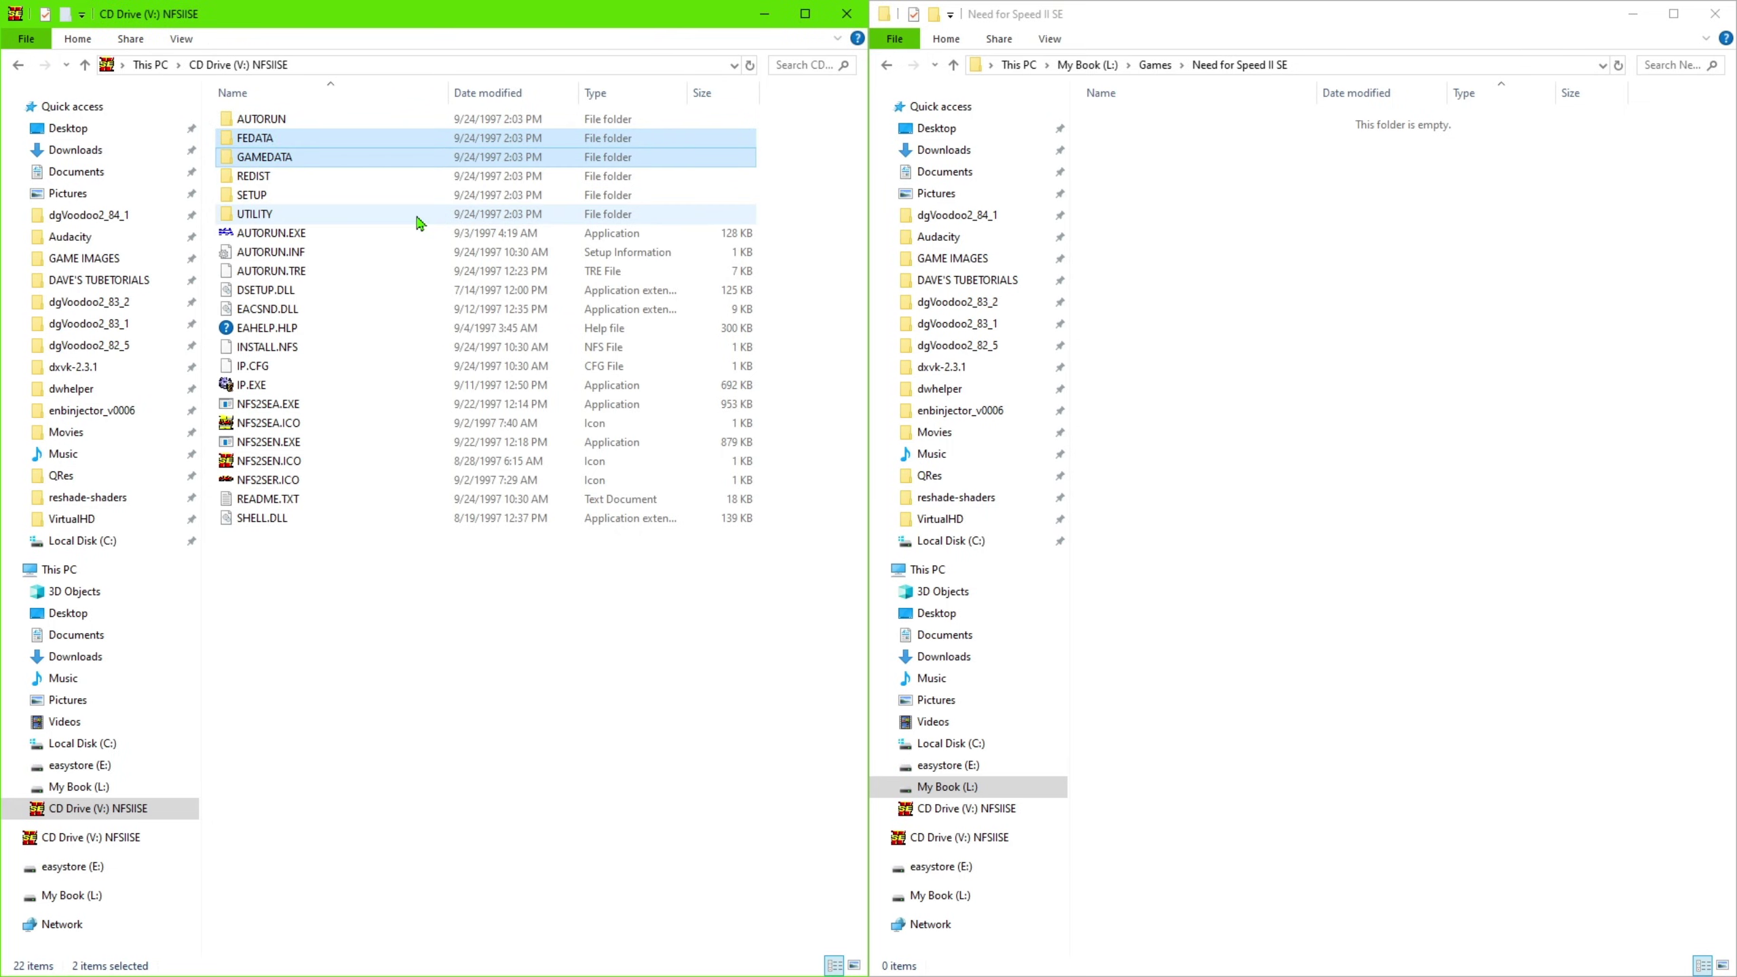
{"action": "left_click", "coordinate": [1342, 508]}
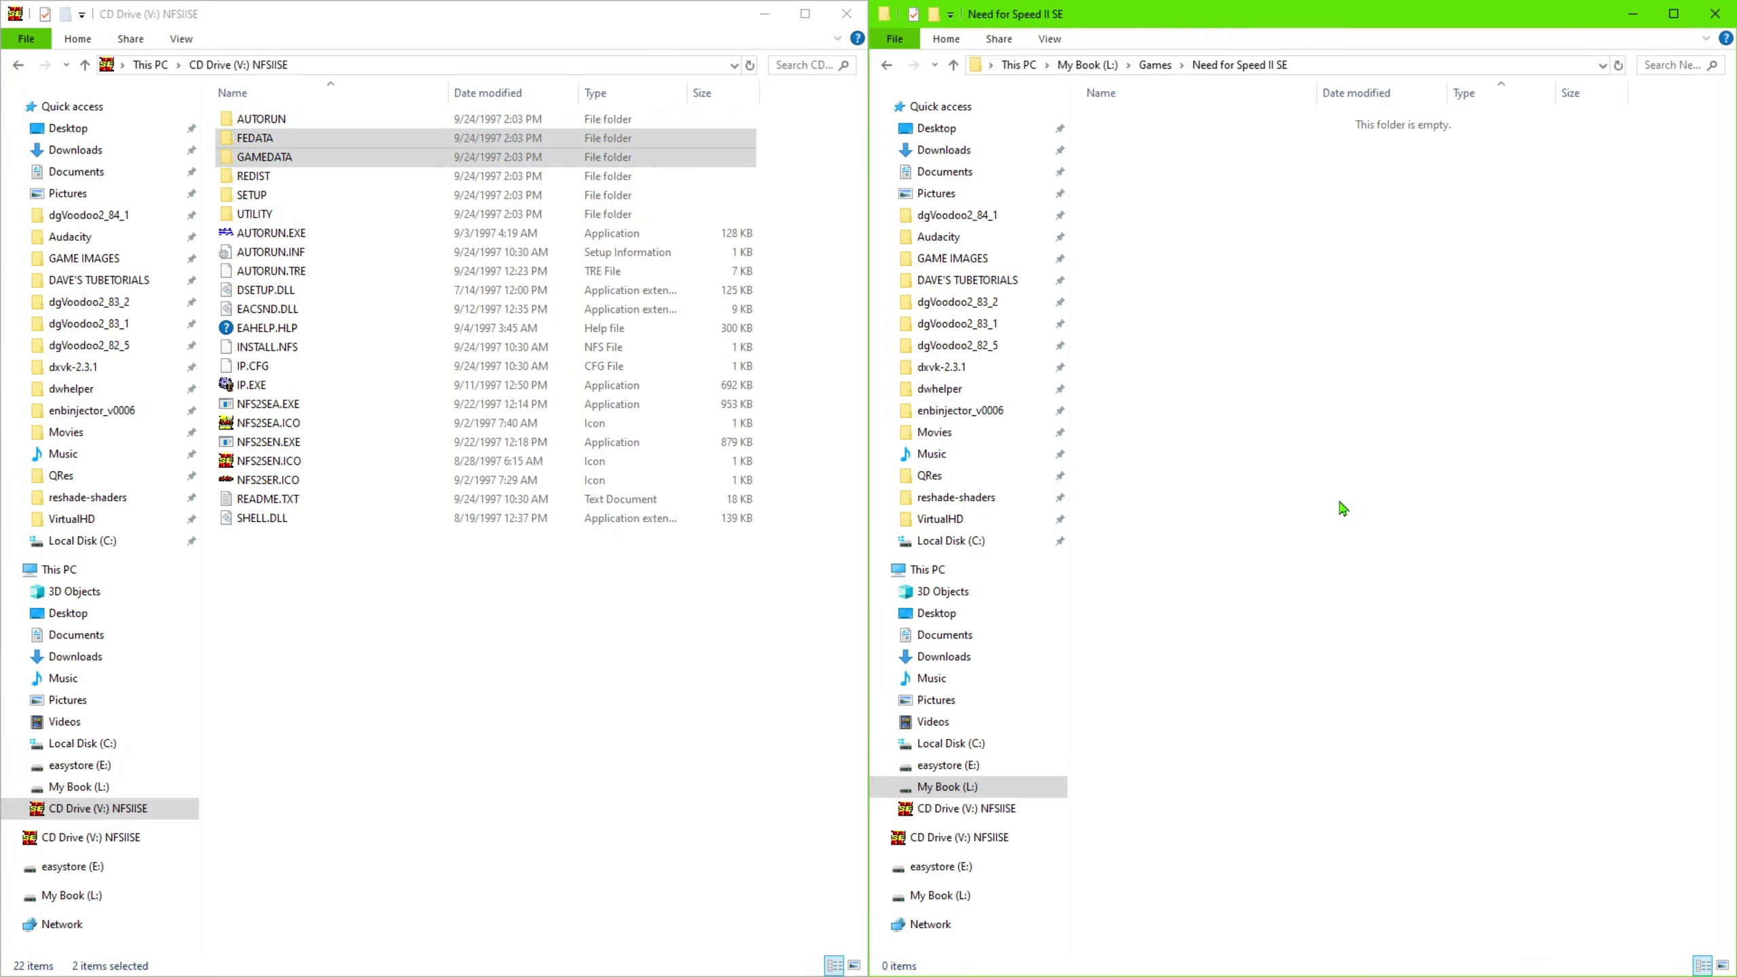
{"action": "key", "text": "ctrl+v"}
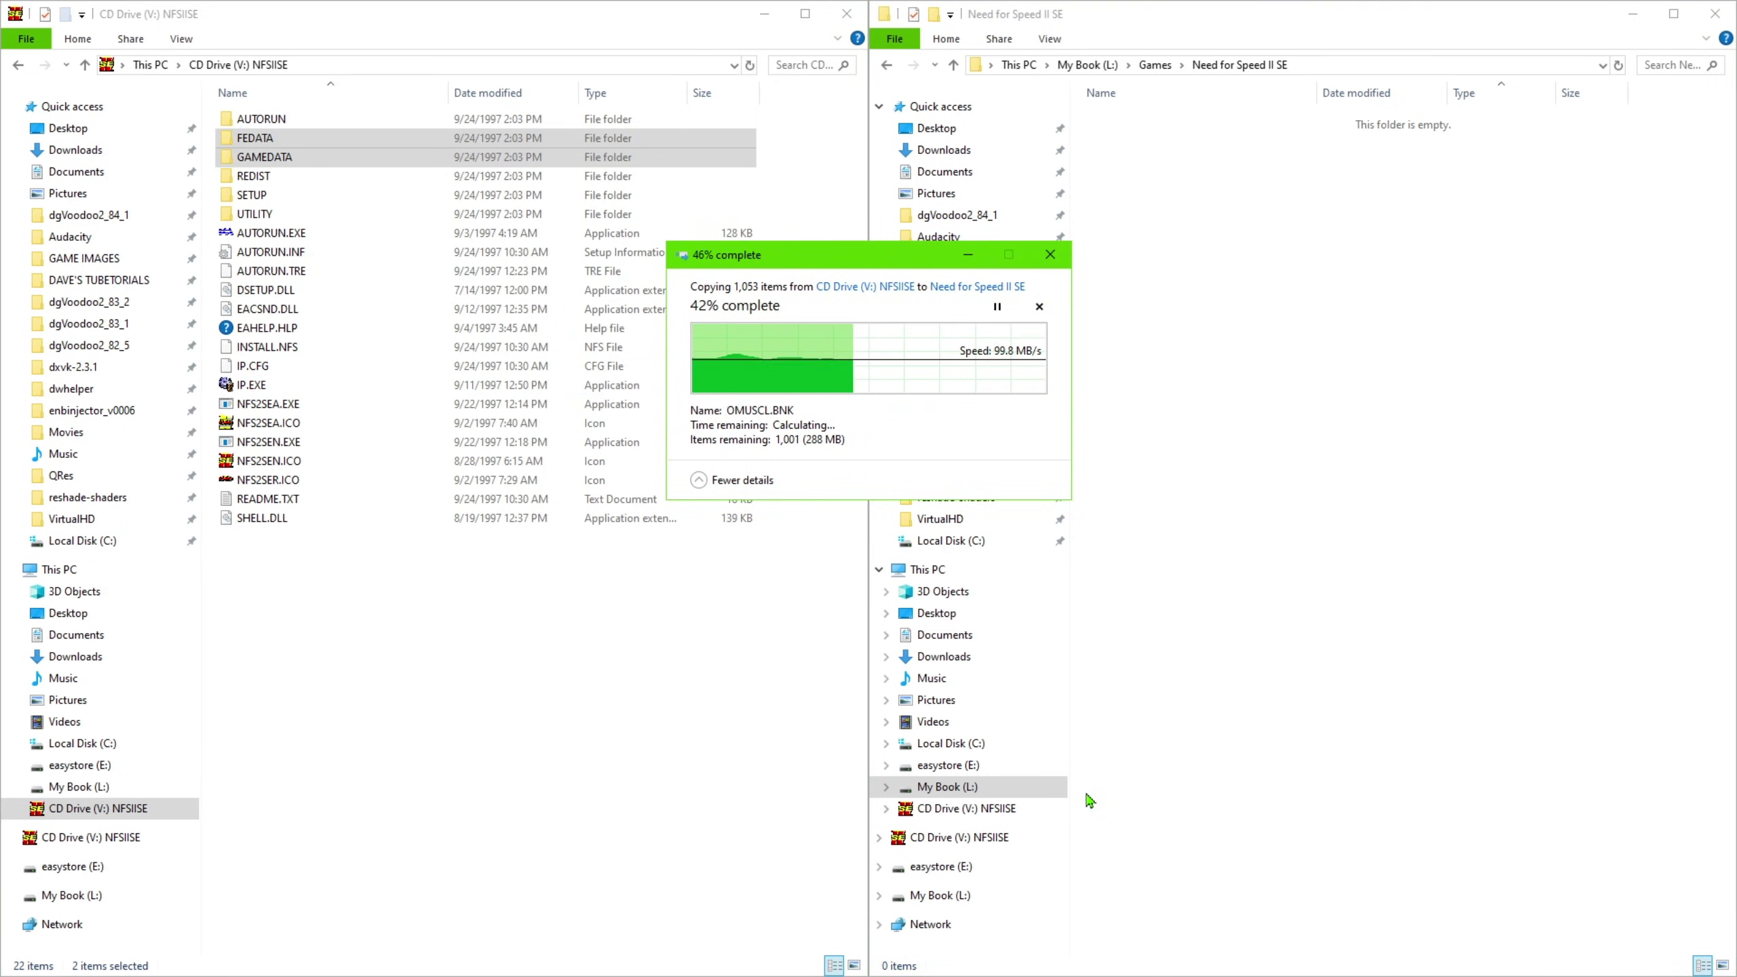
{"action": "mouse_move", "coordinate": [1053, 966]}
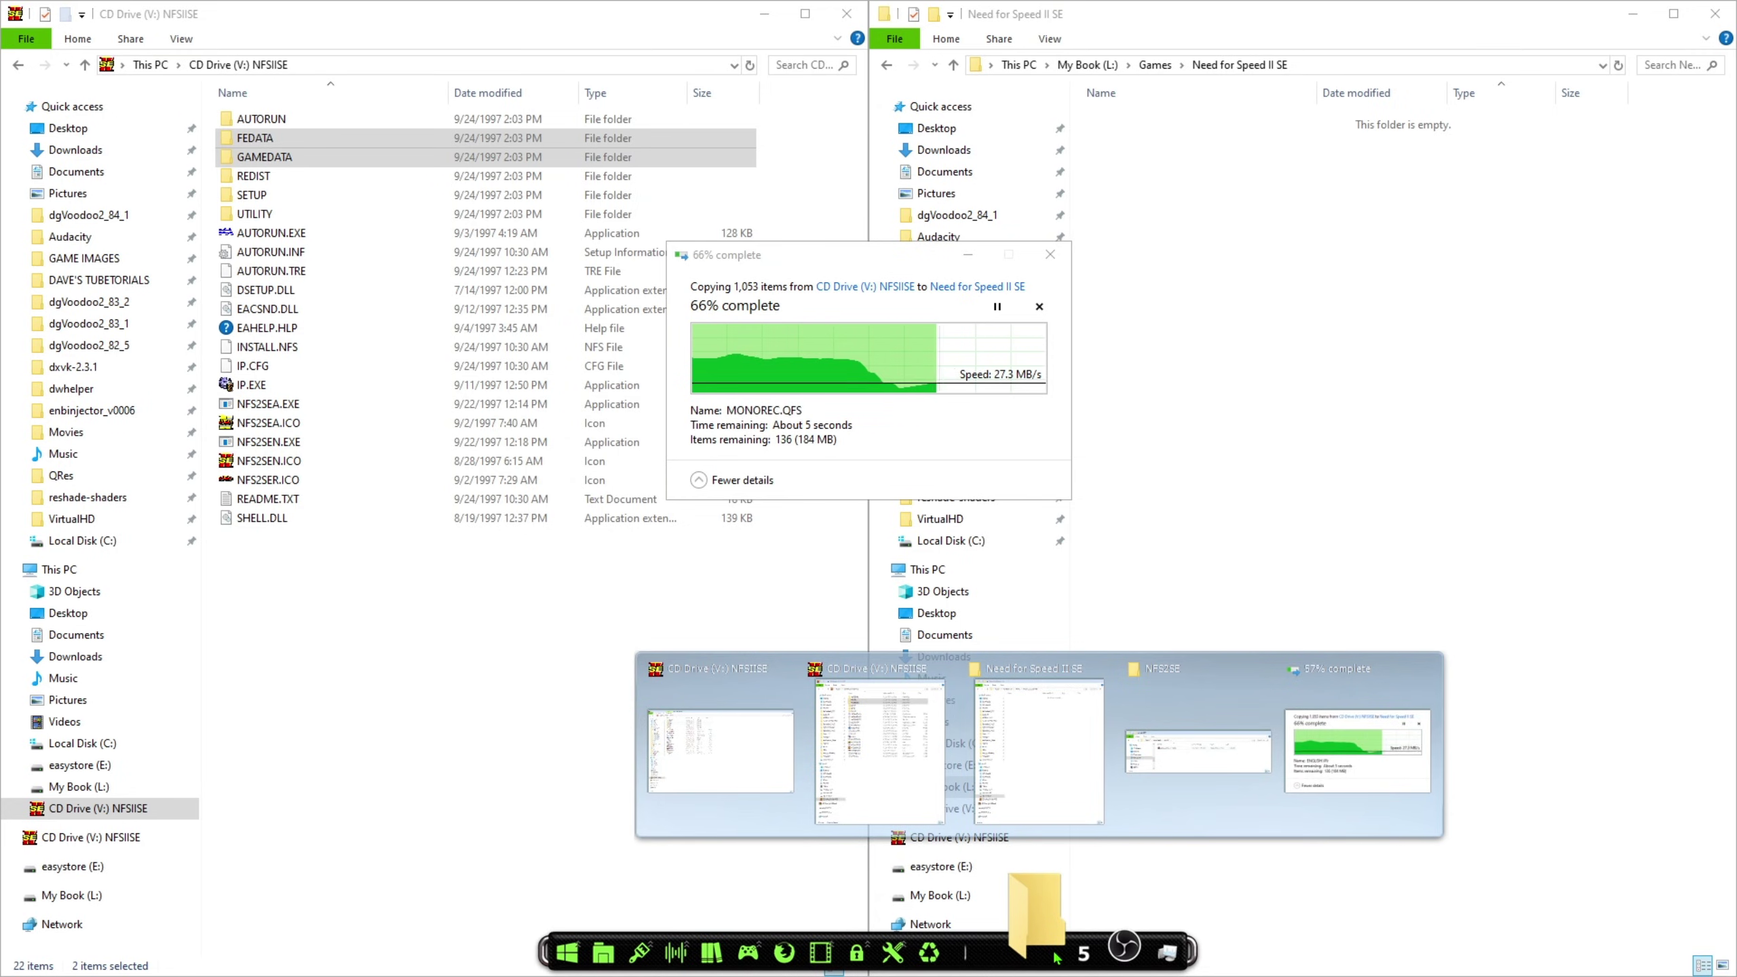
{"action": "left_click", "coordinate": [1214, 787]}
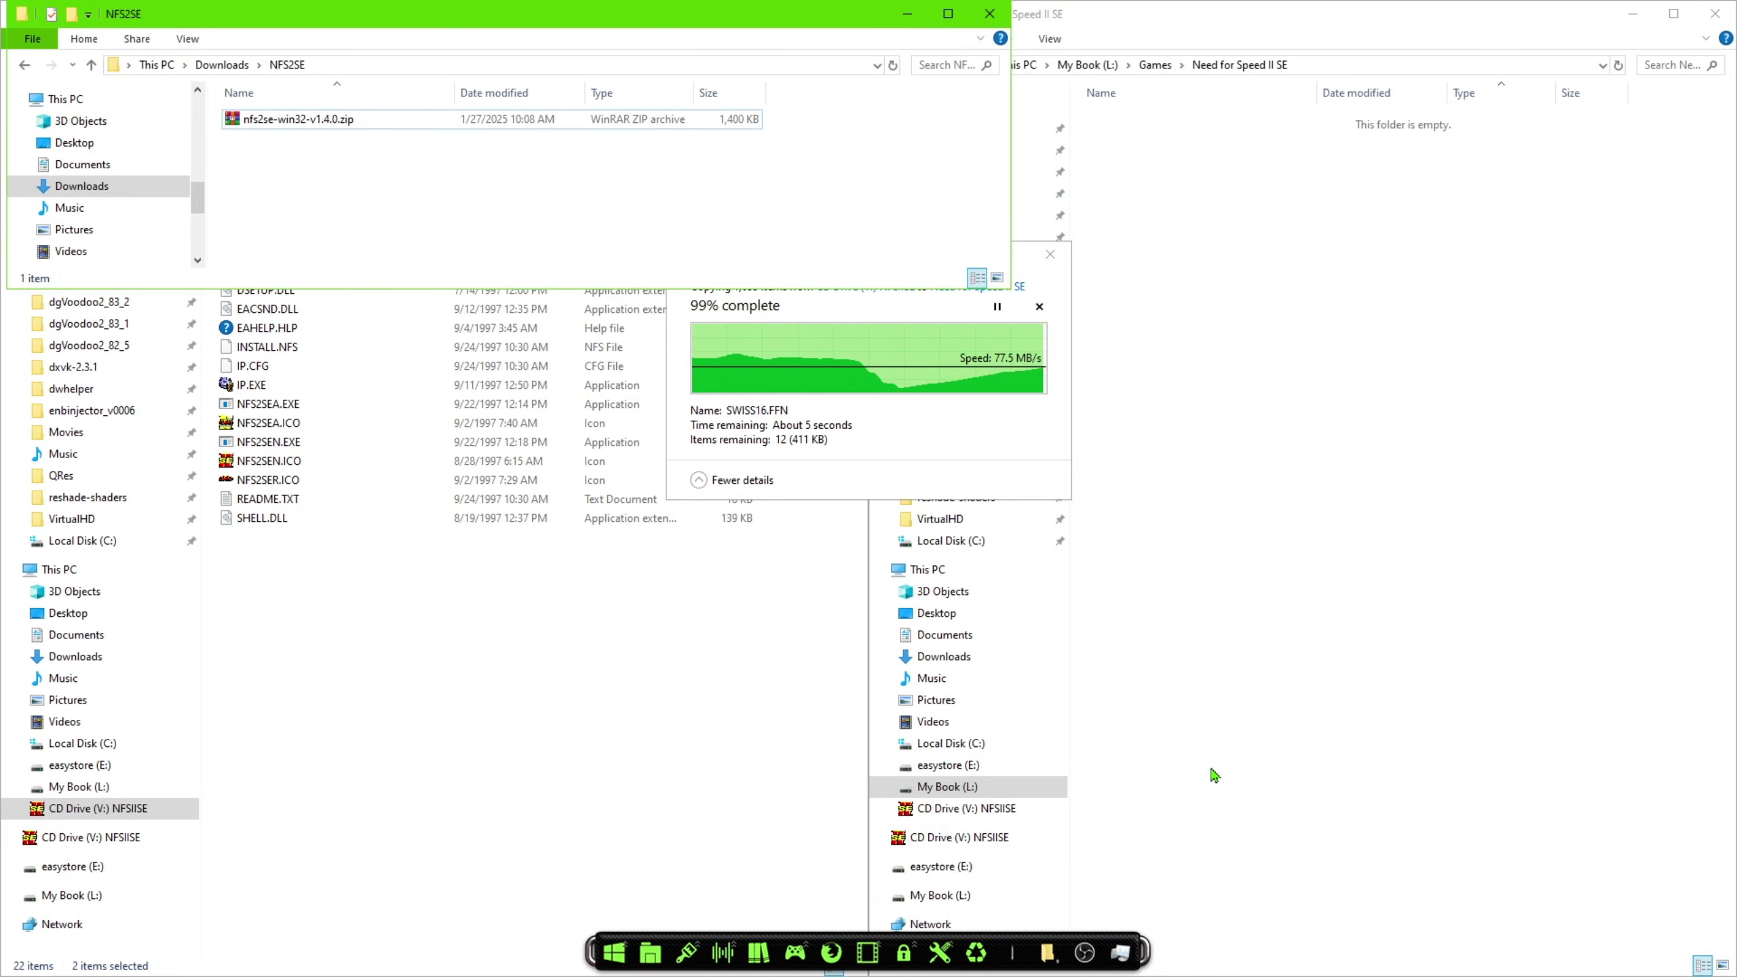
Extract nfs2se-win32-v1.4.0.zip and paste its 14 wrapper files into the Need for Speed II SE folder
{"action": "right_click", "coordinate": [295, 118]}
{"action": "left_click", "coordinate": [444, 203]}
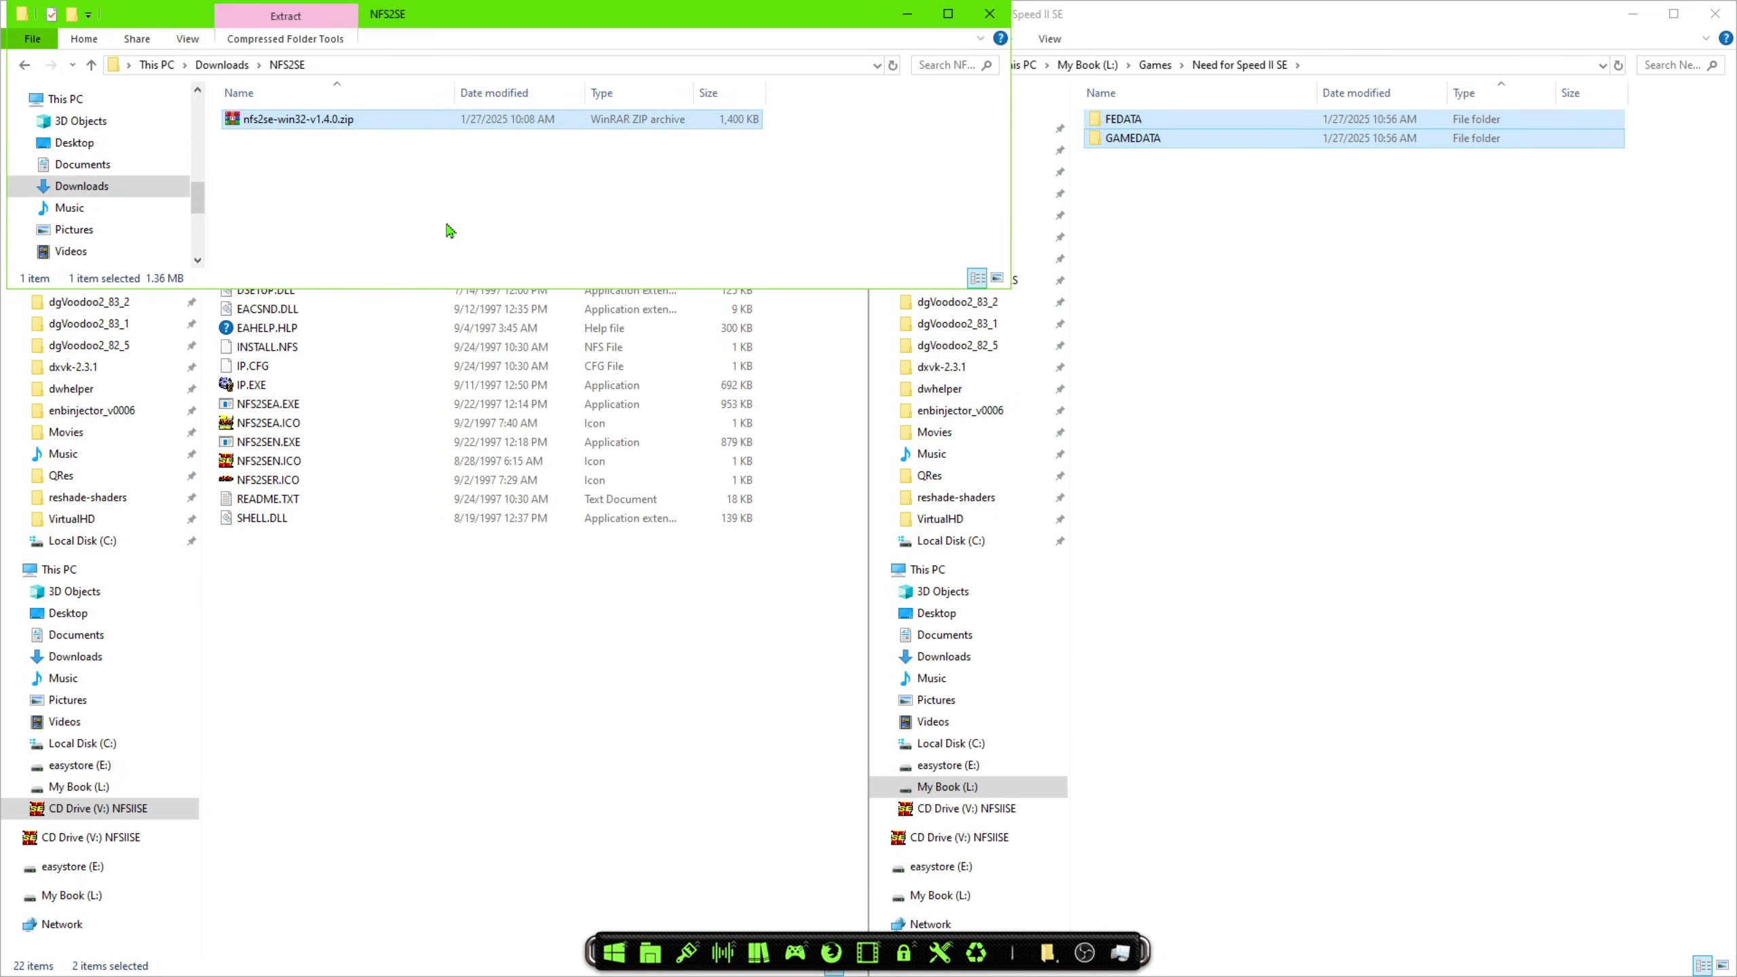
{"action": "double_click", "coordinate": [289, 121]}
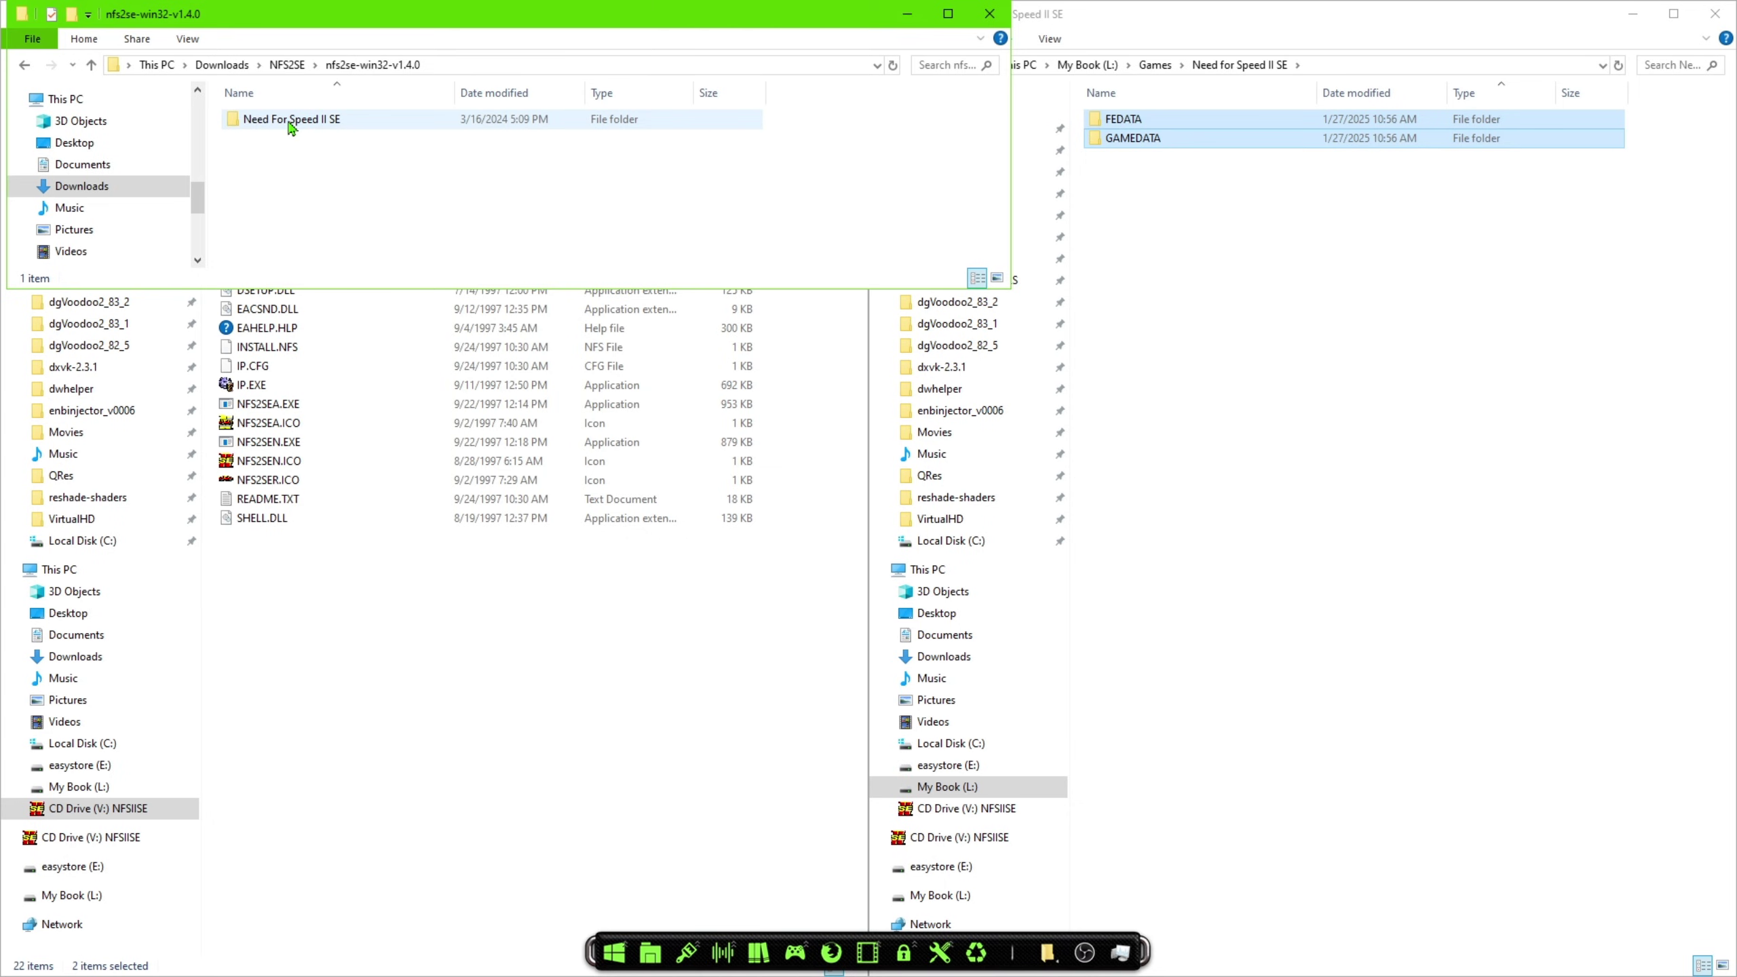
{"action": "double_click", "coordinate": [290, 122]}
{"action": "key", "text": "ctrl+a"}
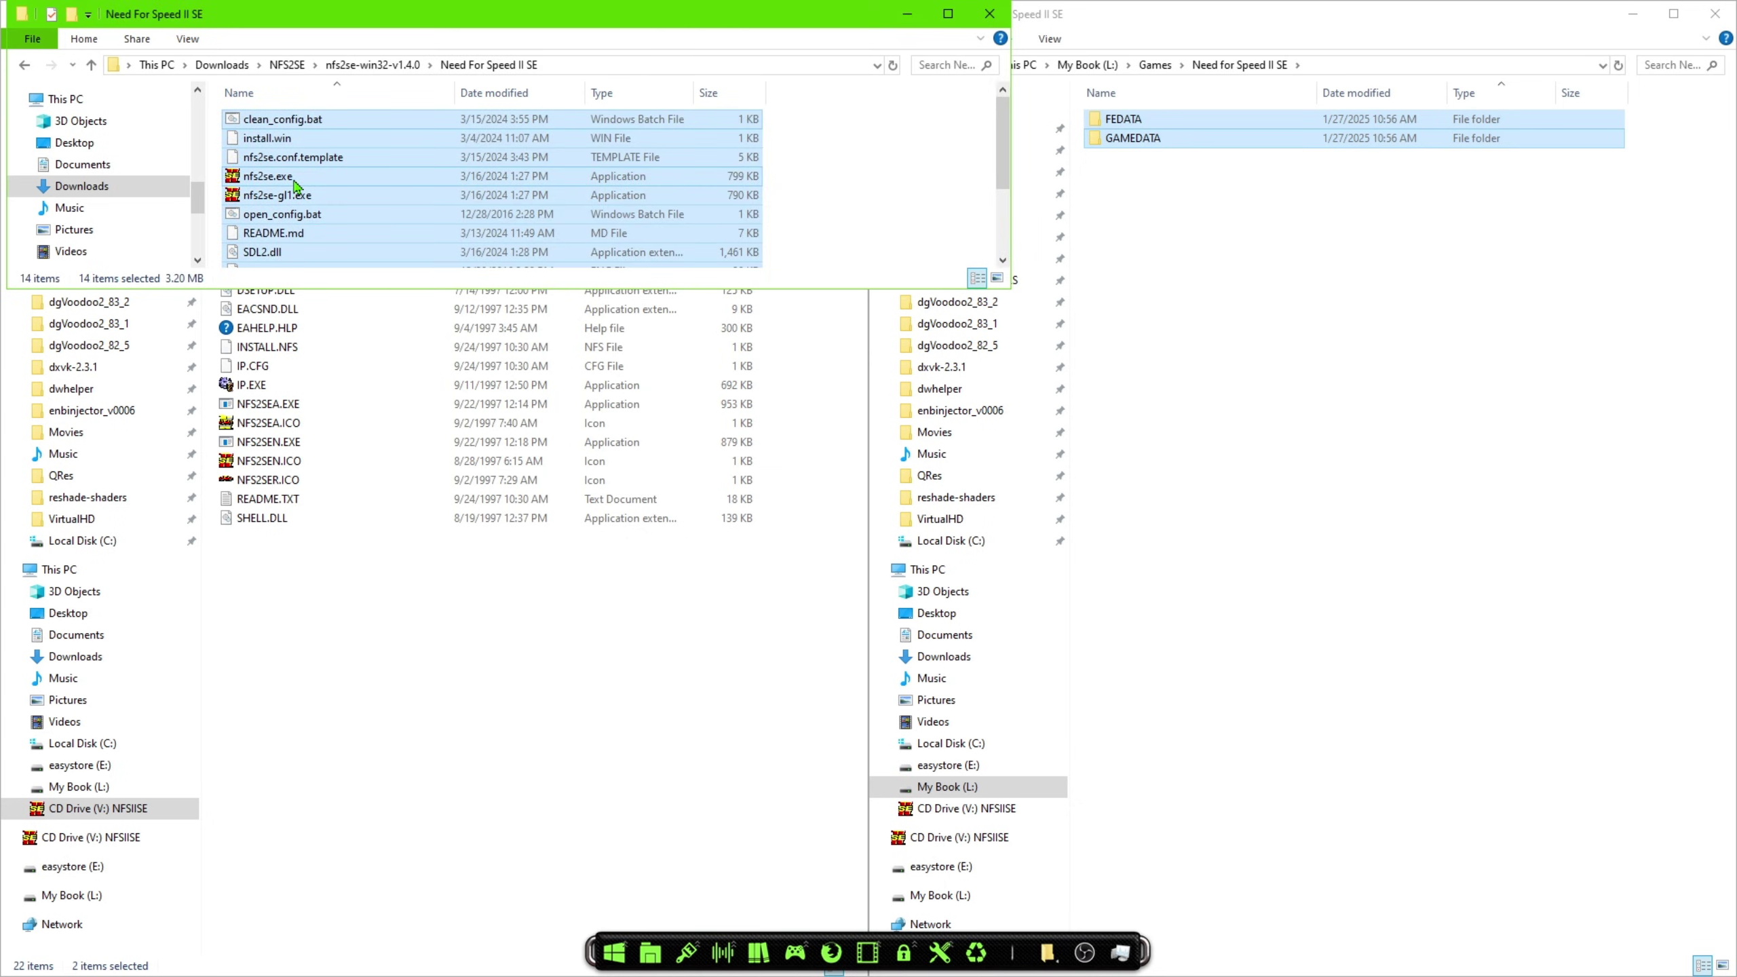
{"action": "left_click", "coordinate": [1277, 337]}
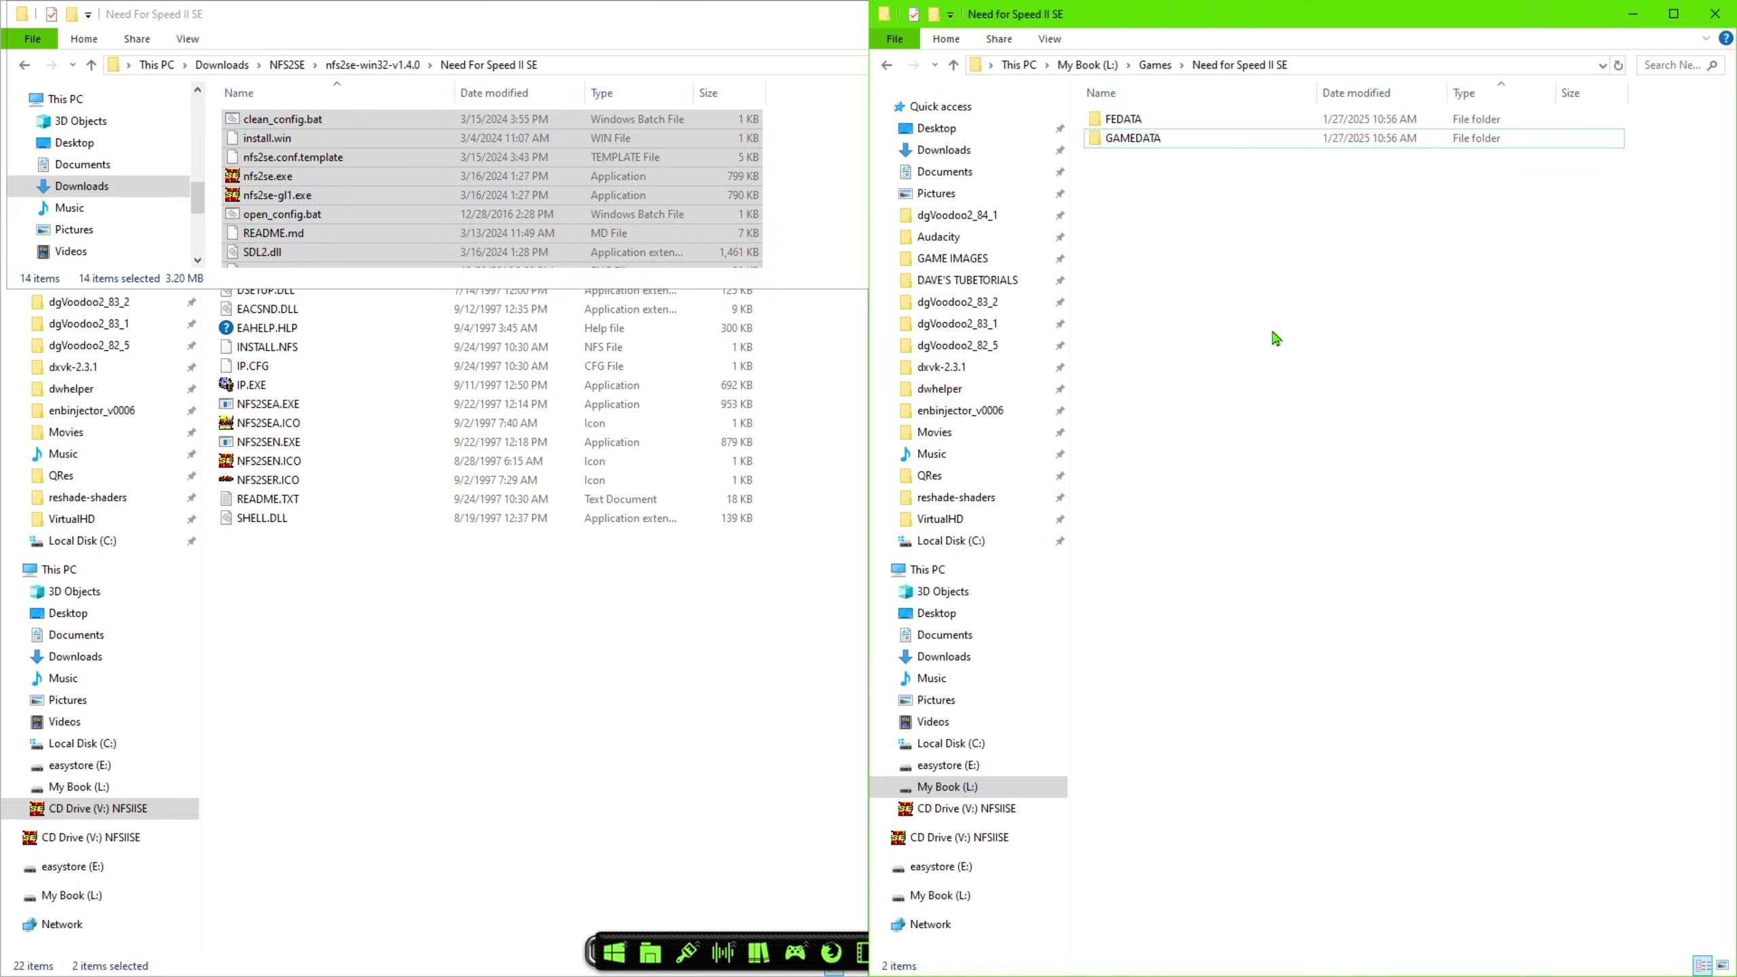
{"action": "key", "text": "ctrl+v"}
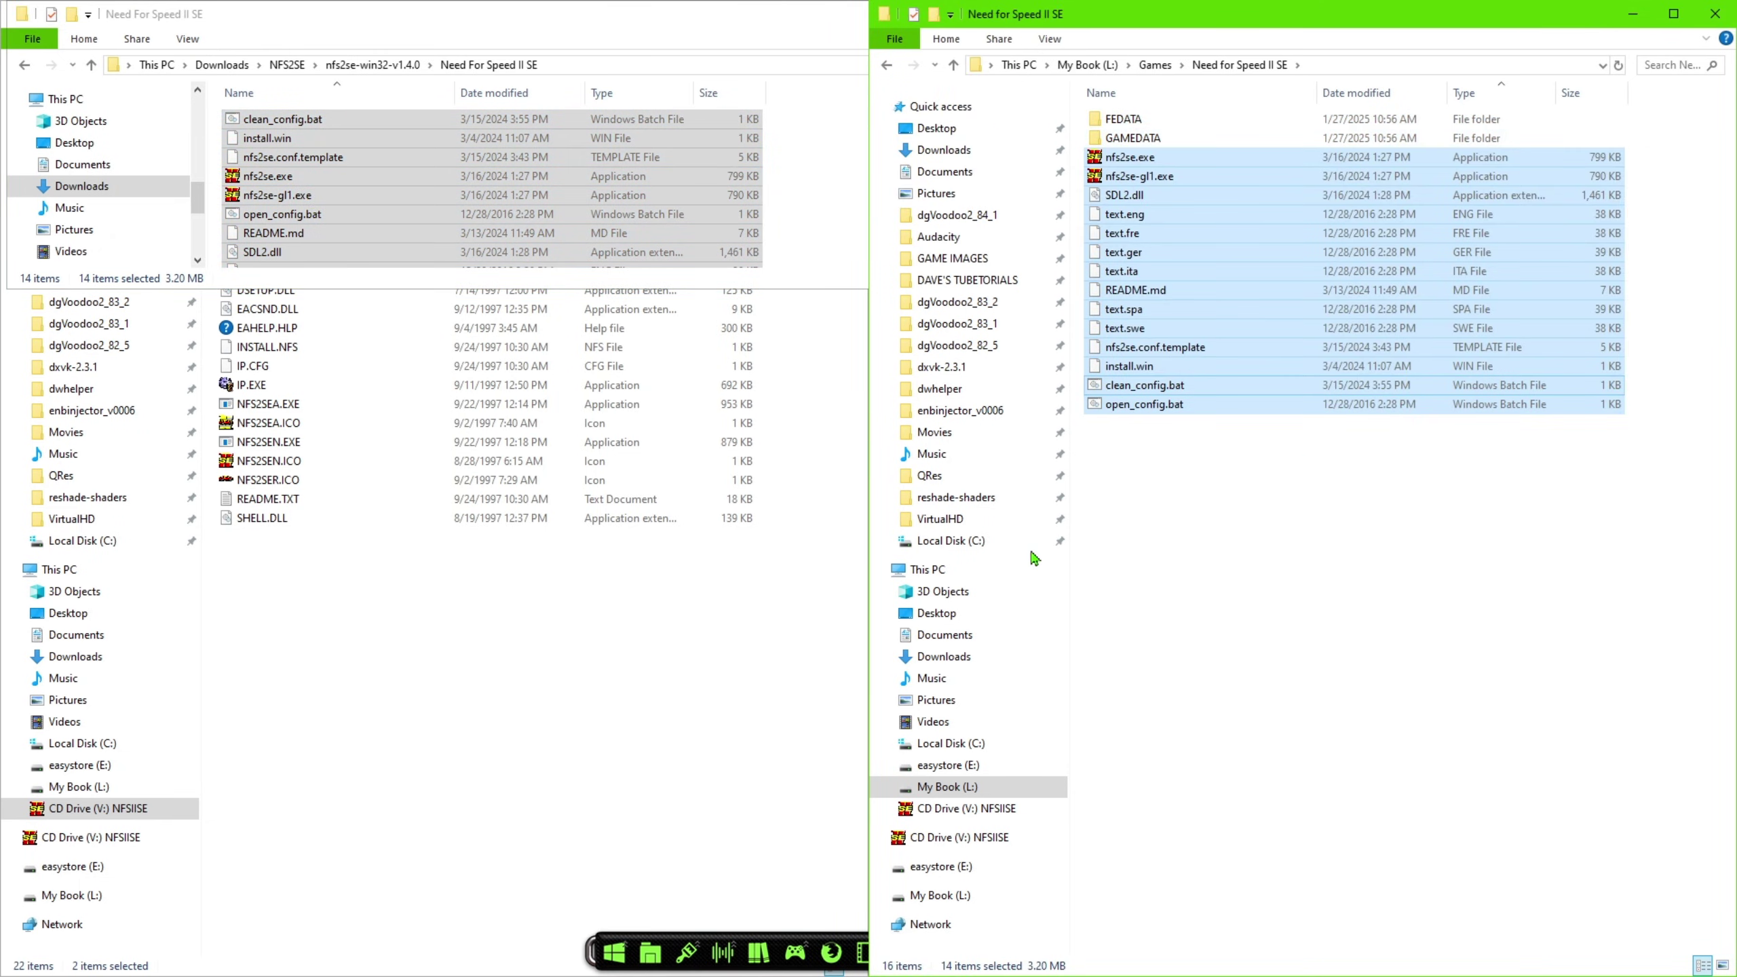
Close the wrapper and CD drive windows and maximize the game folder window
{"action": "left_click", "coordinate": [765, 41]}
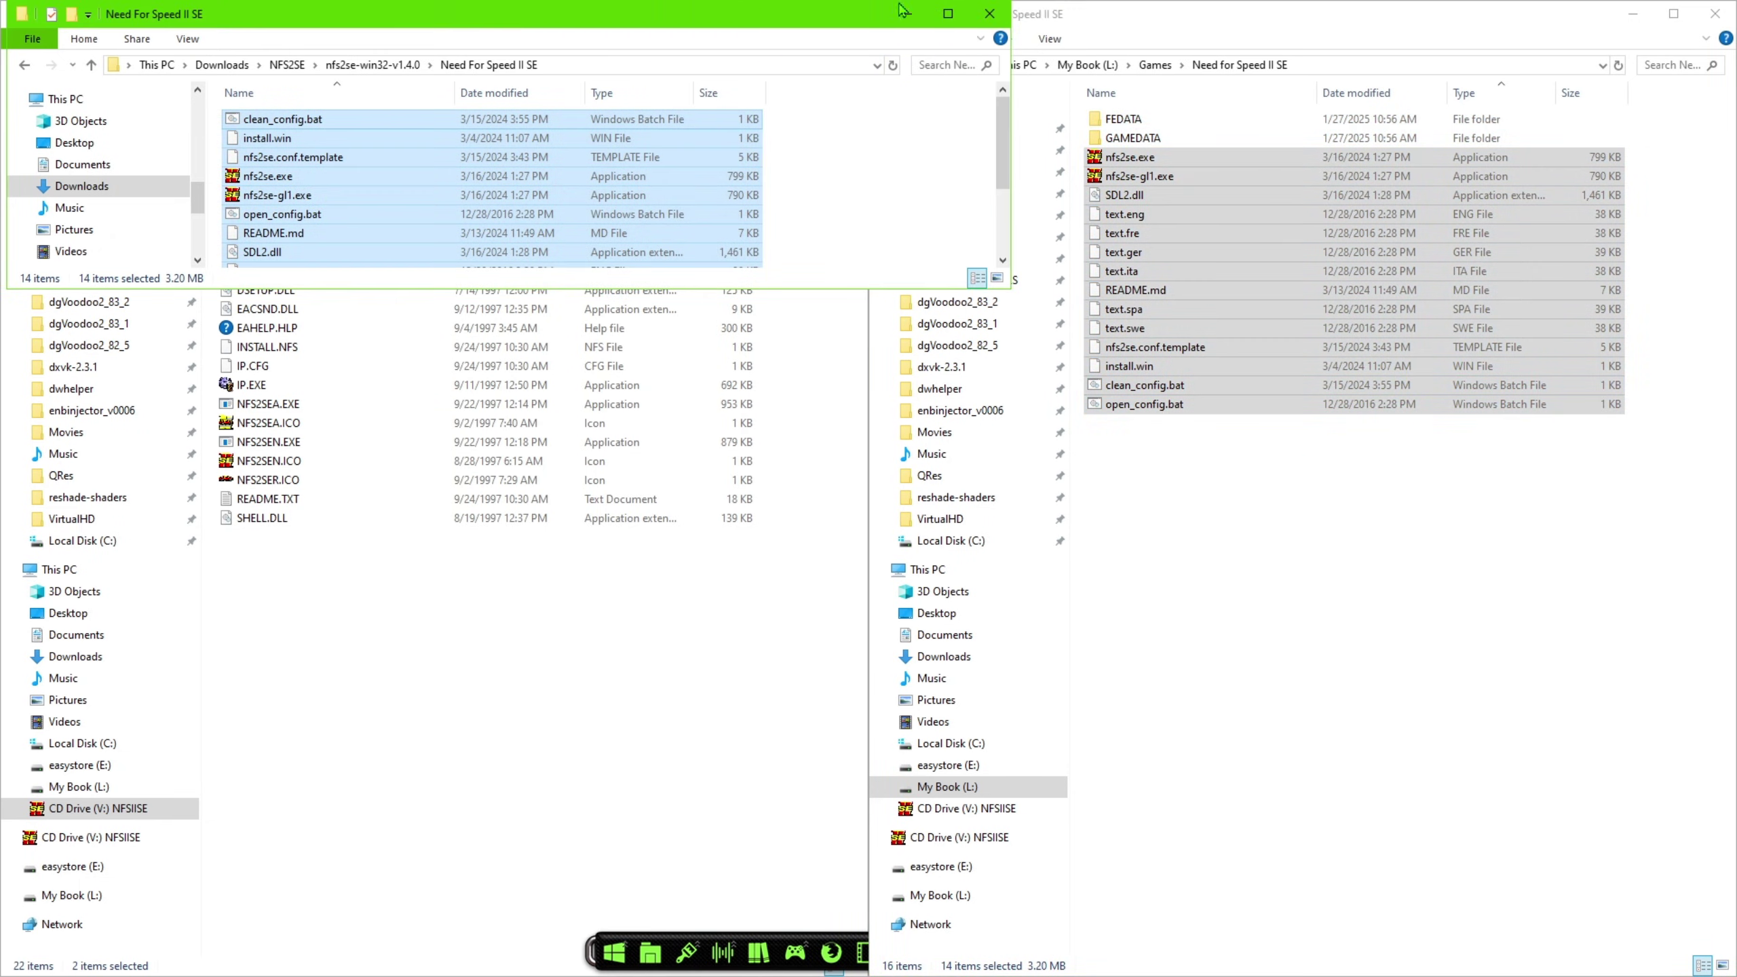
{"action": "left_click", "coordinate": [987, 16]}
{"action": "left_click", "coordinate": [664, 534]}
{"action": "left_click", "coordinate": [850, 14]}
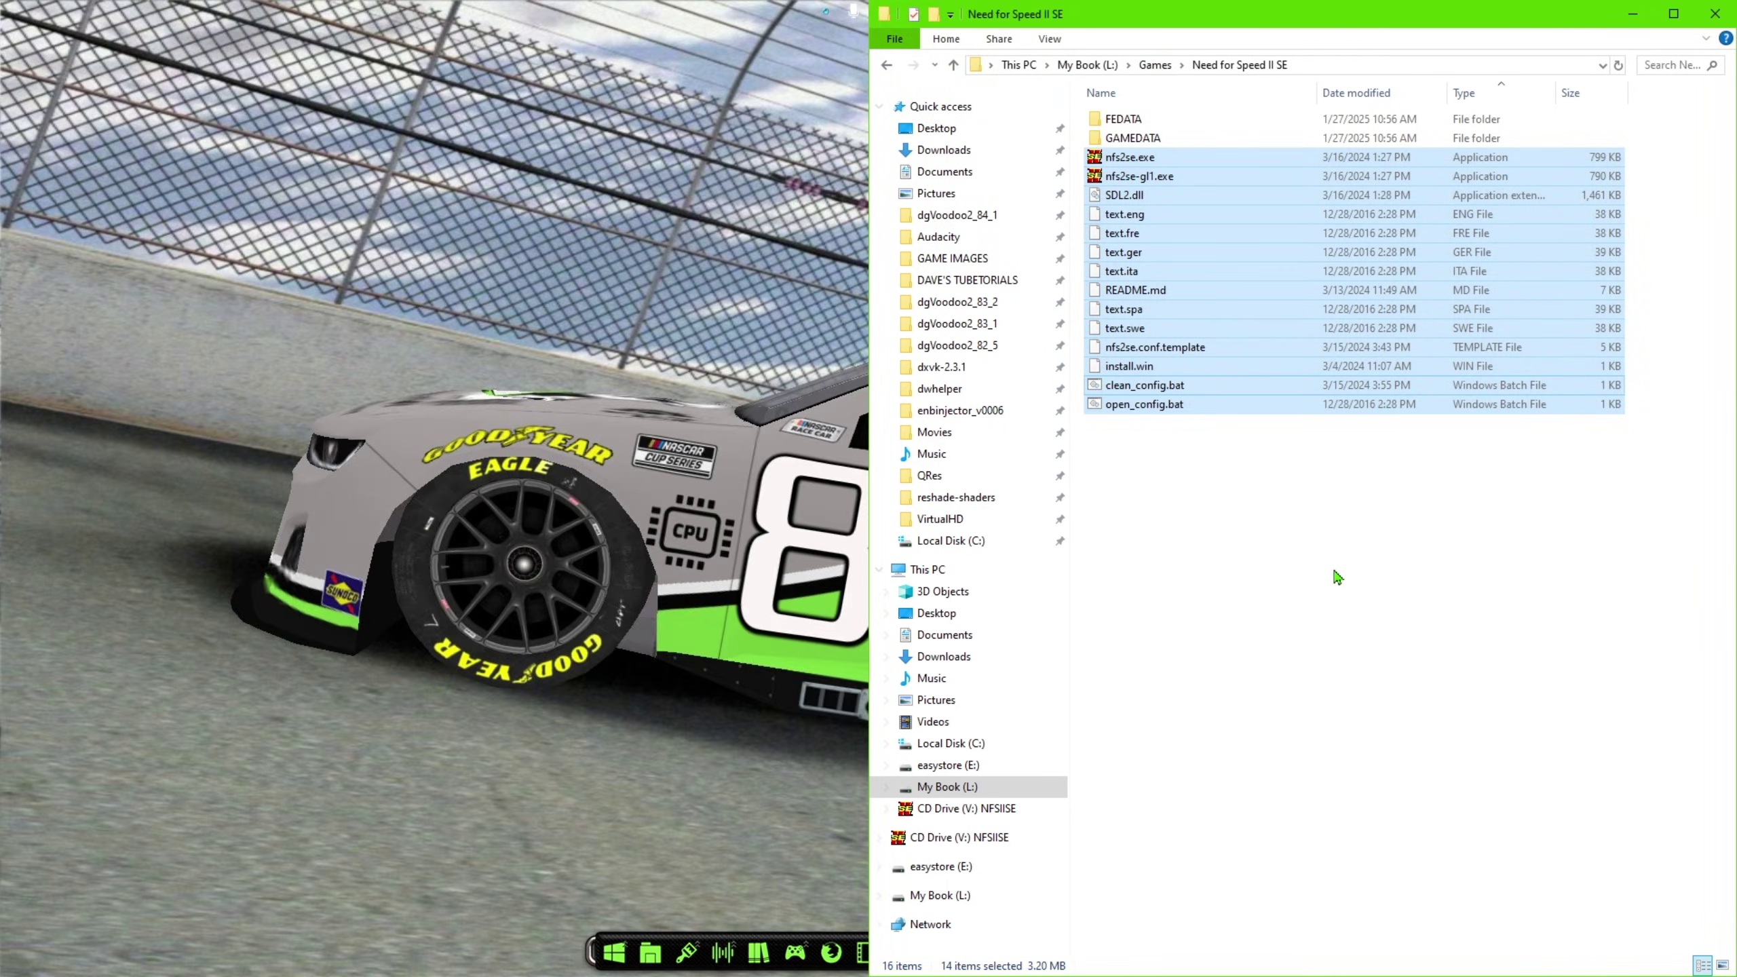
{"action": "left_click", "coordinate": [1337, 577]}
{"action": "left_click", "coordinate": [1673, 14]}
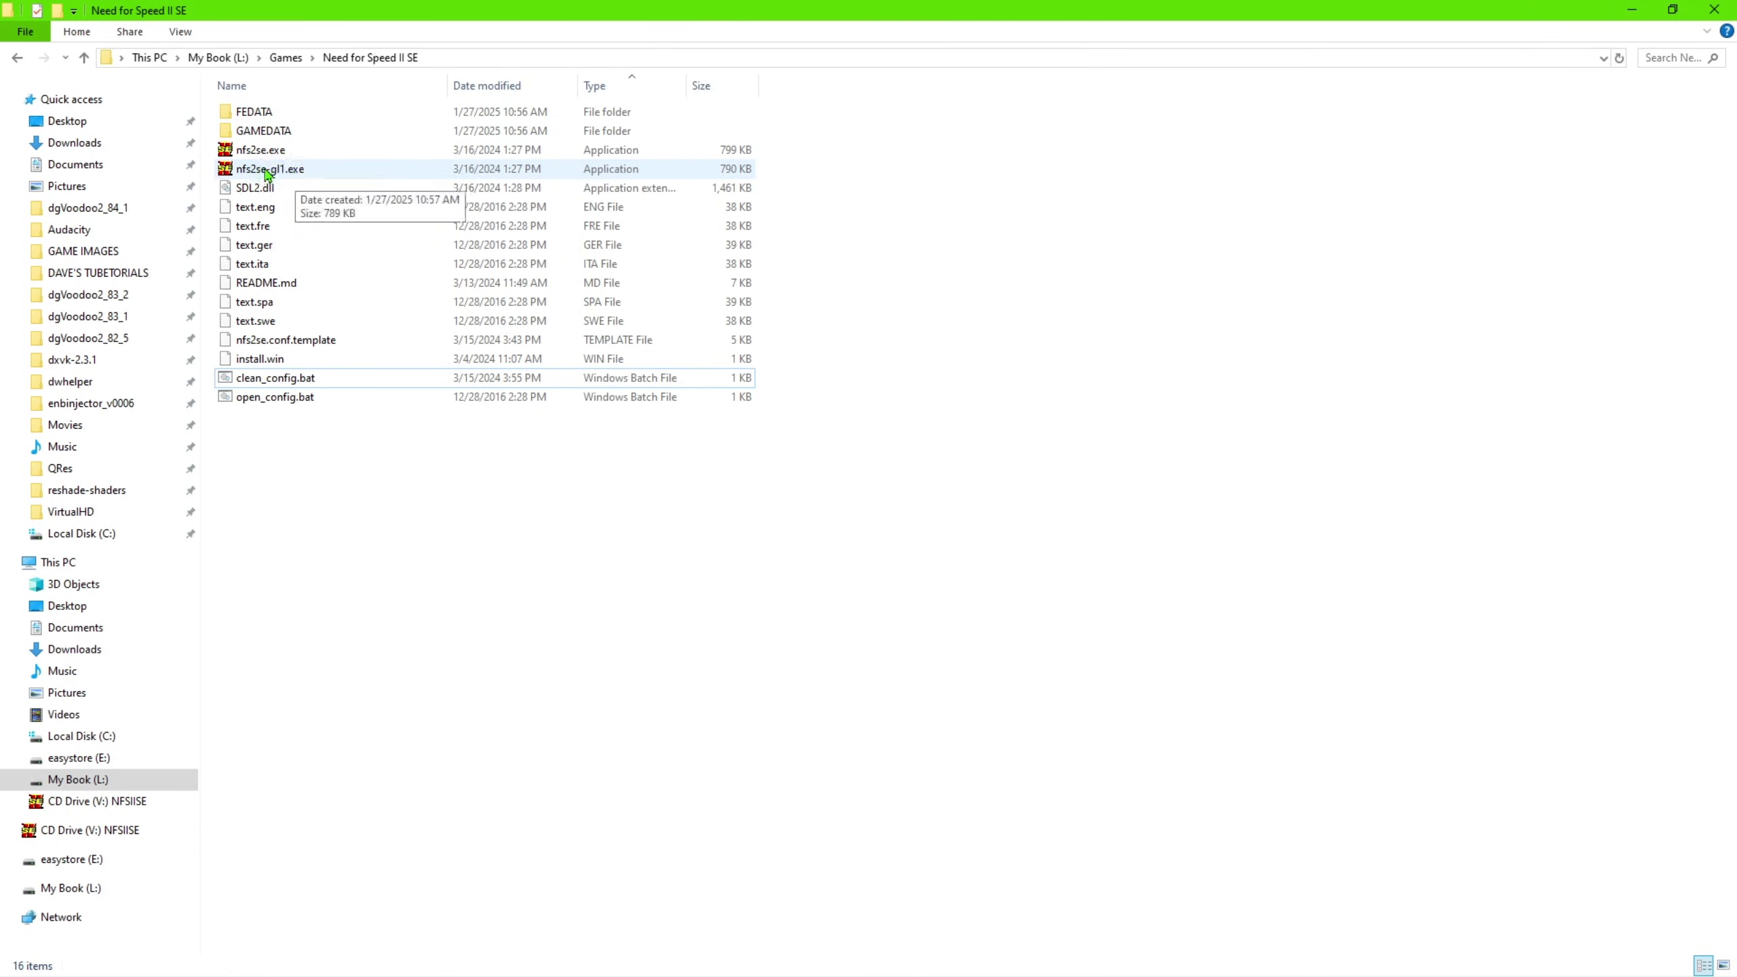
Run nfs2se-gl1.exe past the unverified publisher warning and skip the intro movie
{"action": "double_click", "coordinate": [294, 179]}
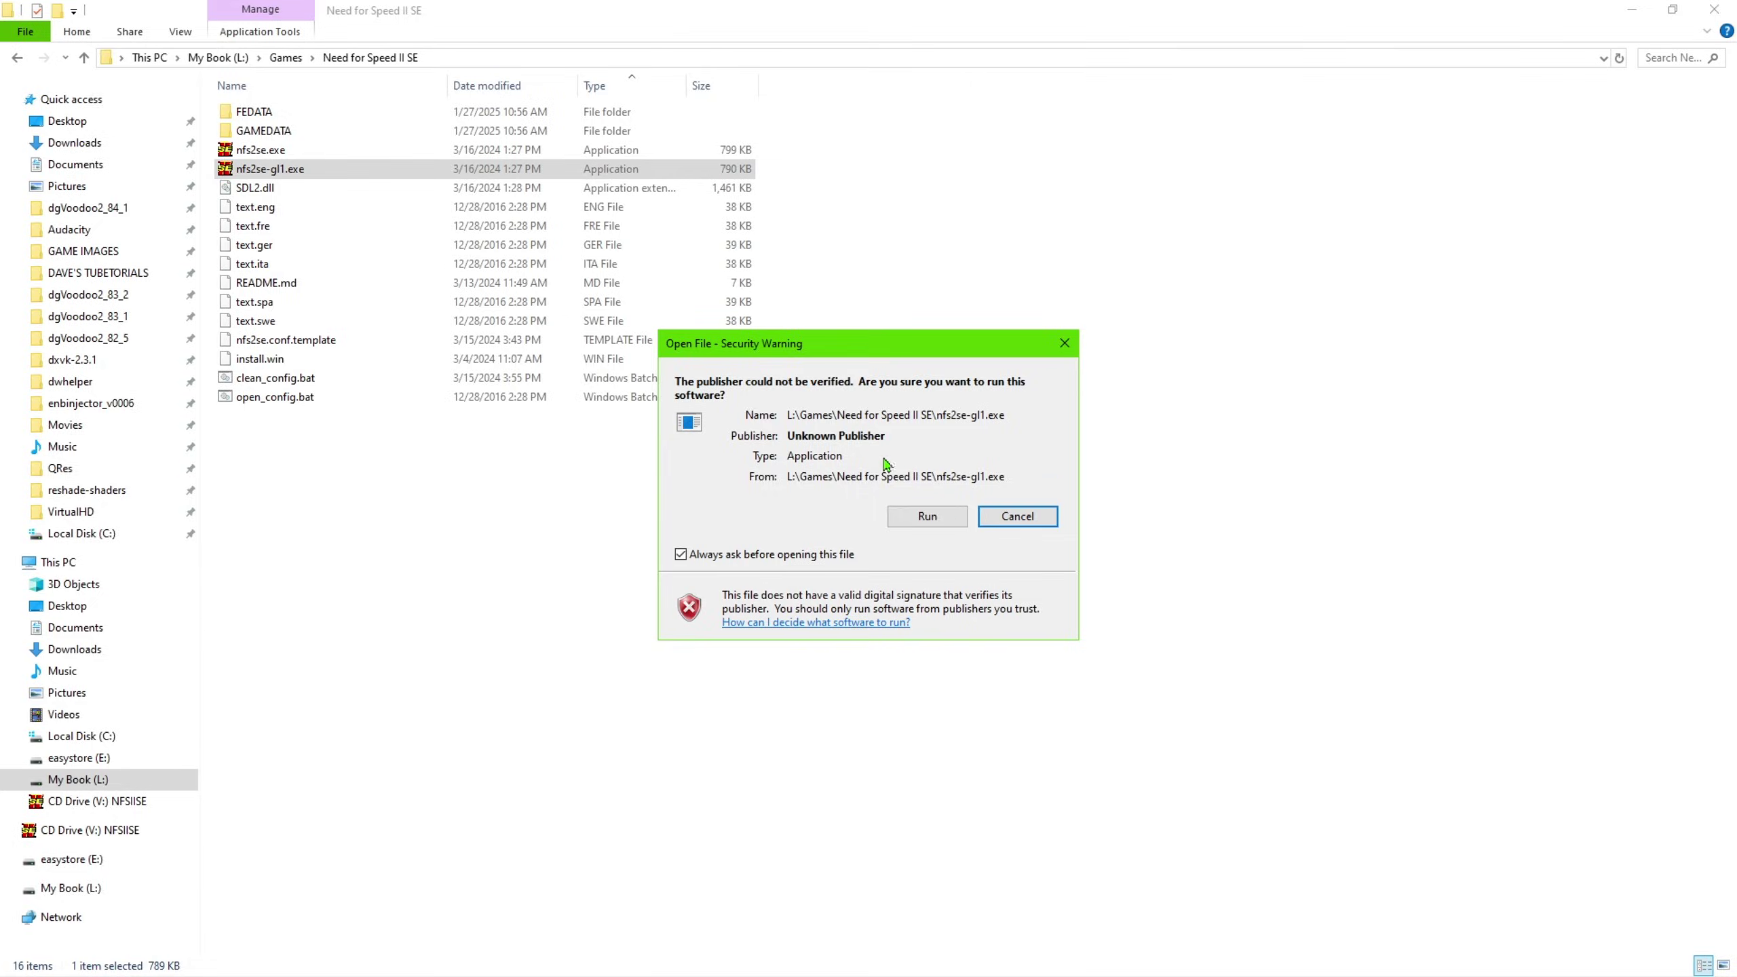
{"action": "left_click", "coordinate": [929, 518]}
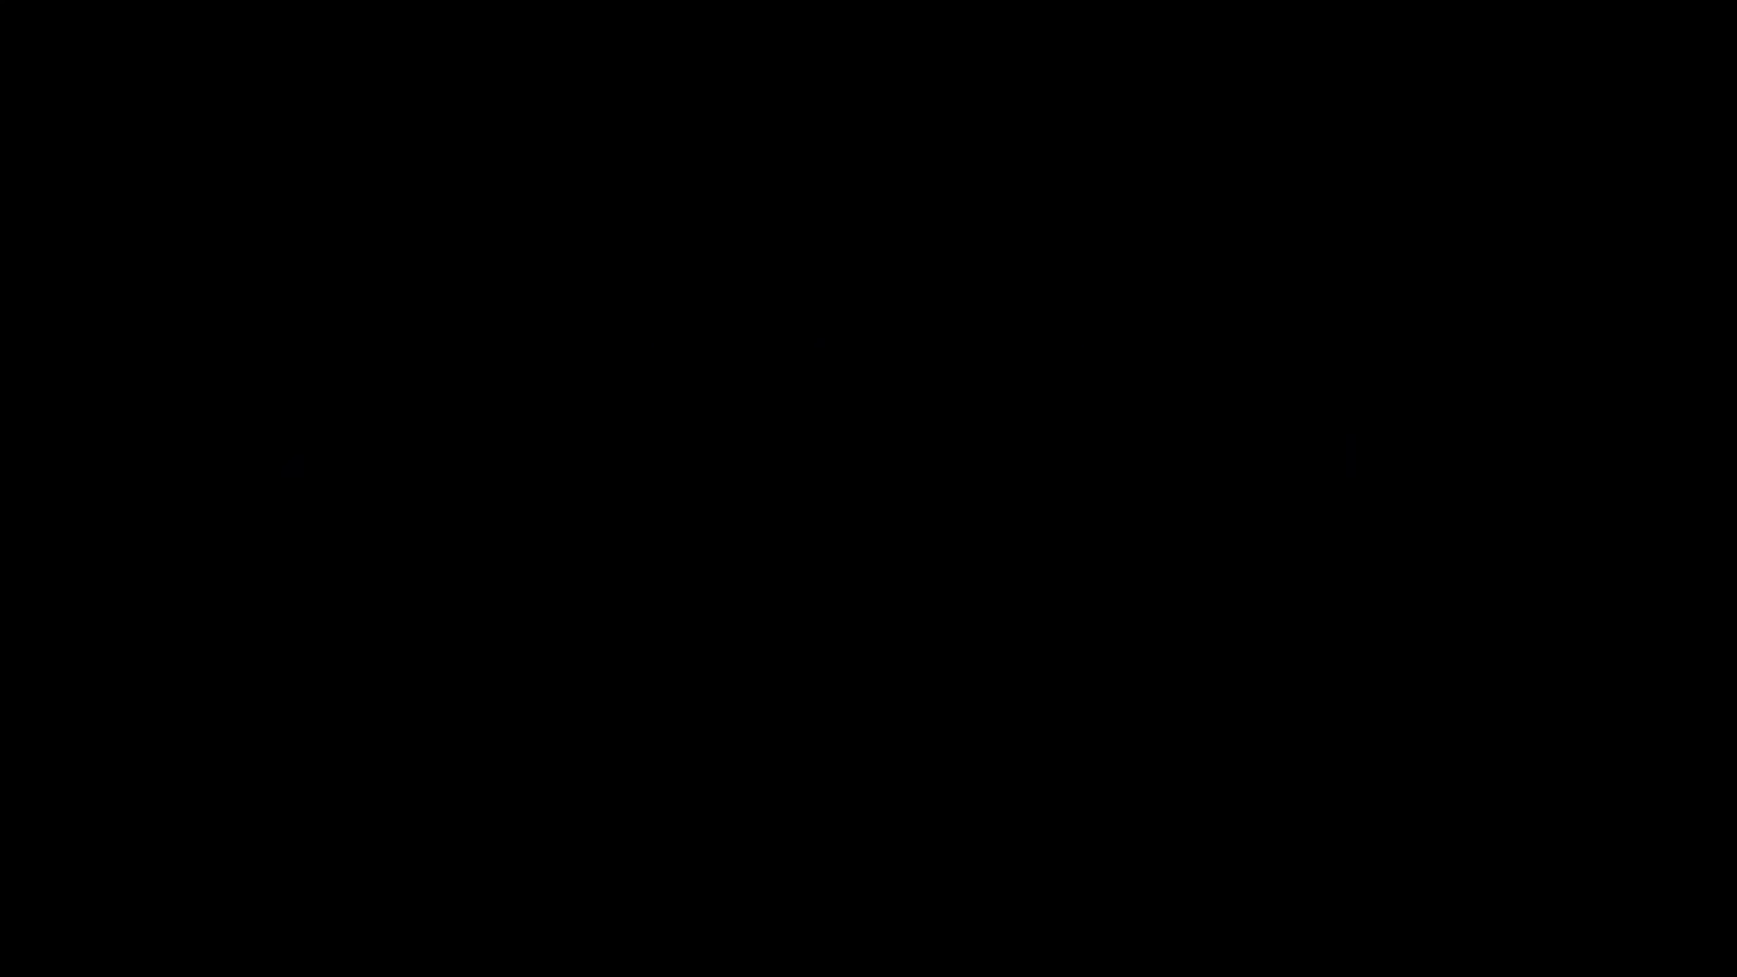
{"action": "key", "text": "Escape"}
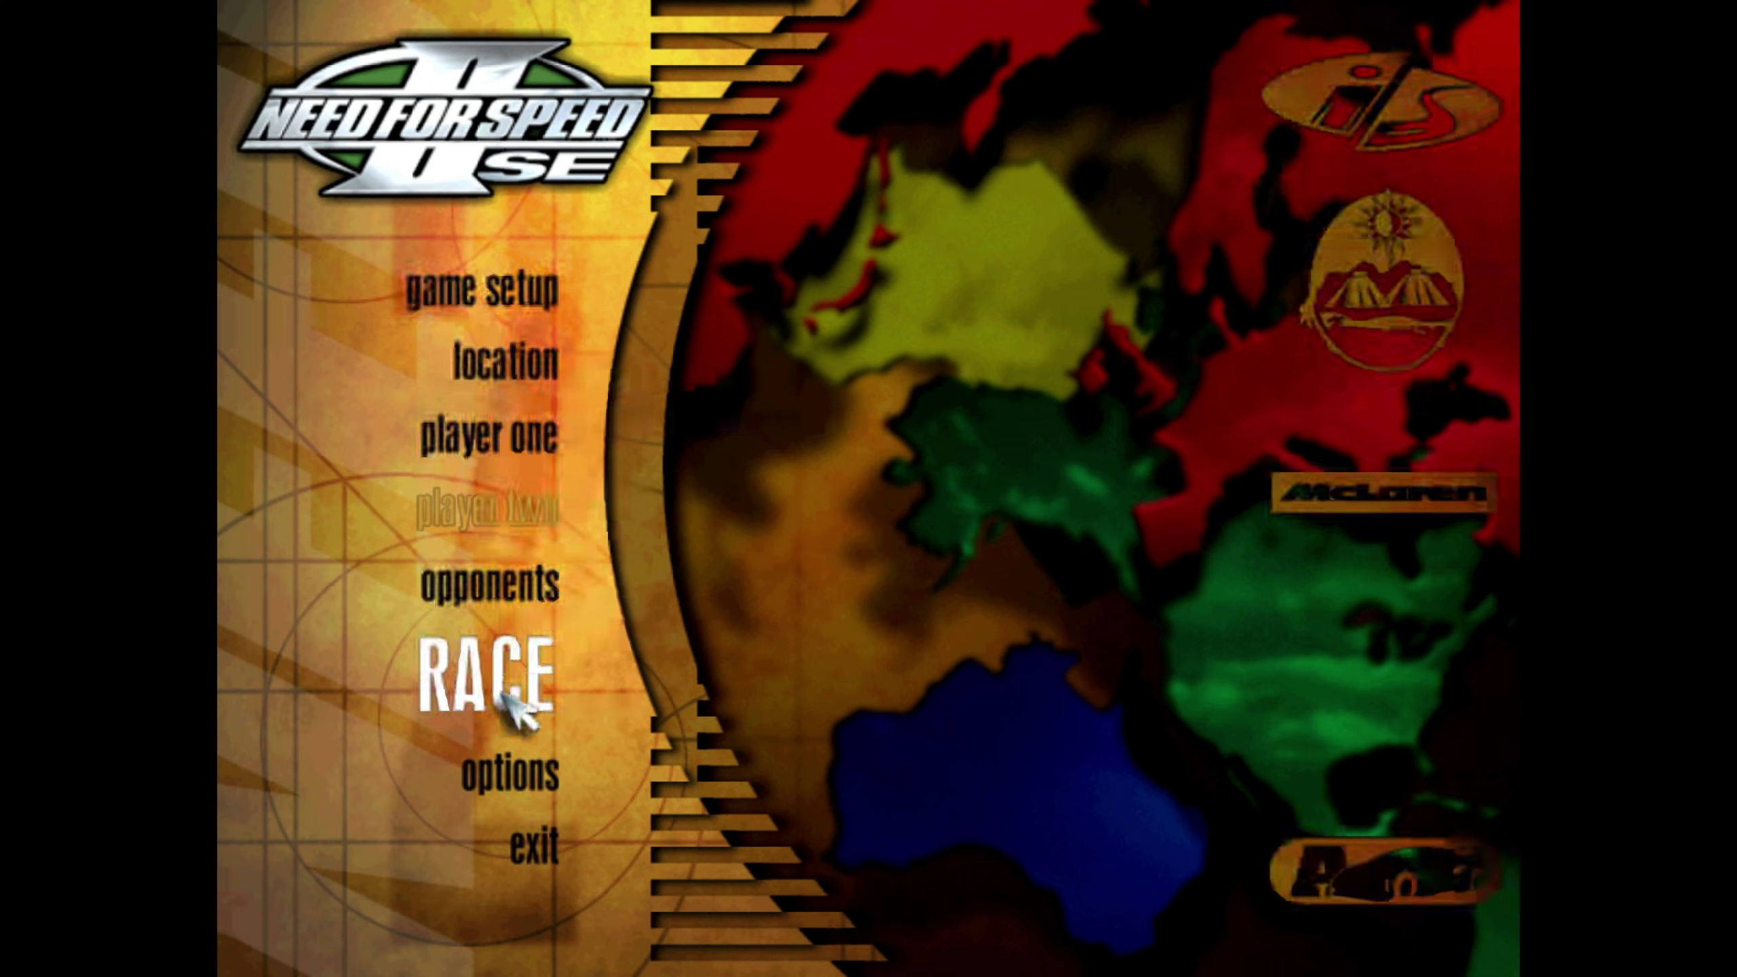
Review the game setup and Last Resort track settings without making changes
{"action": "left_click", "coordinate": [490, 291]}
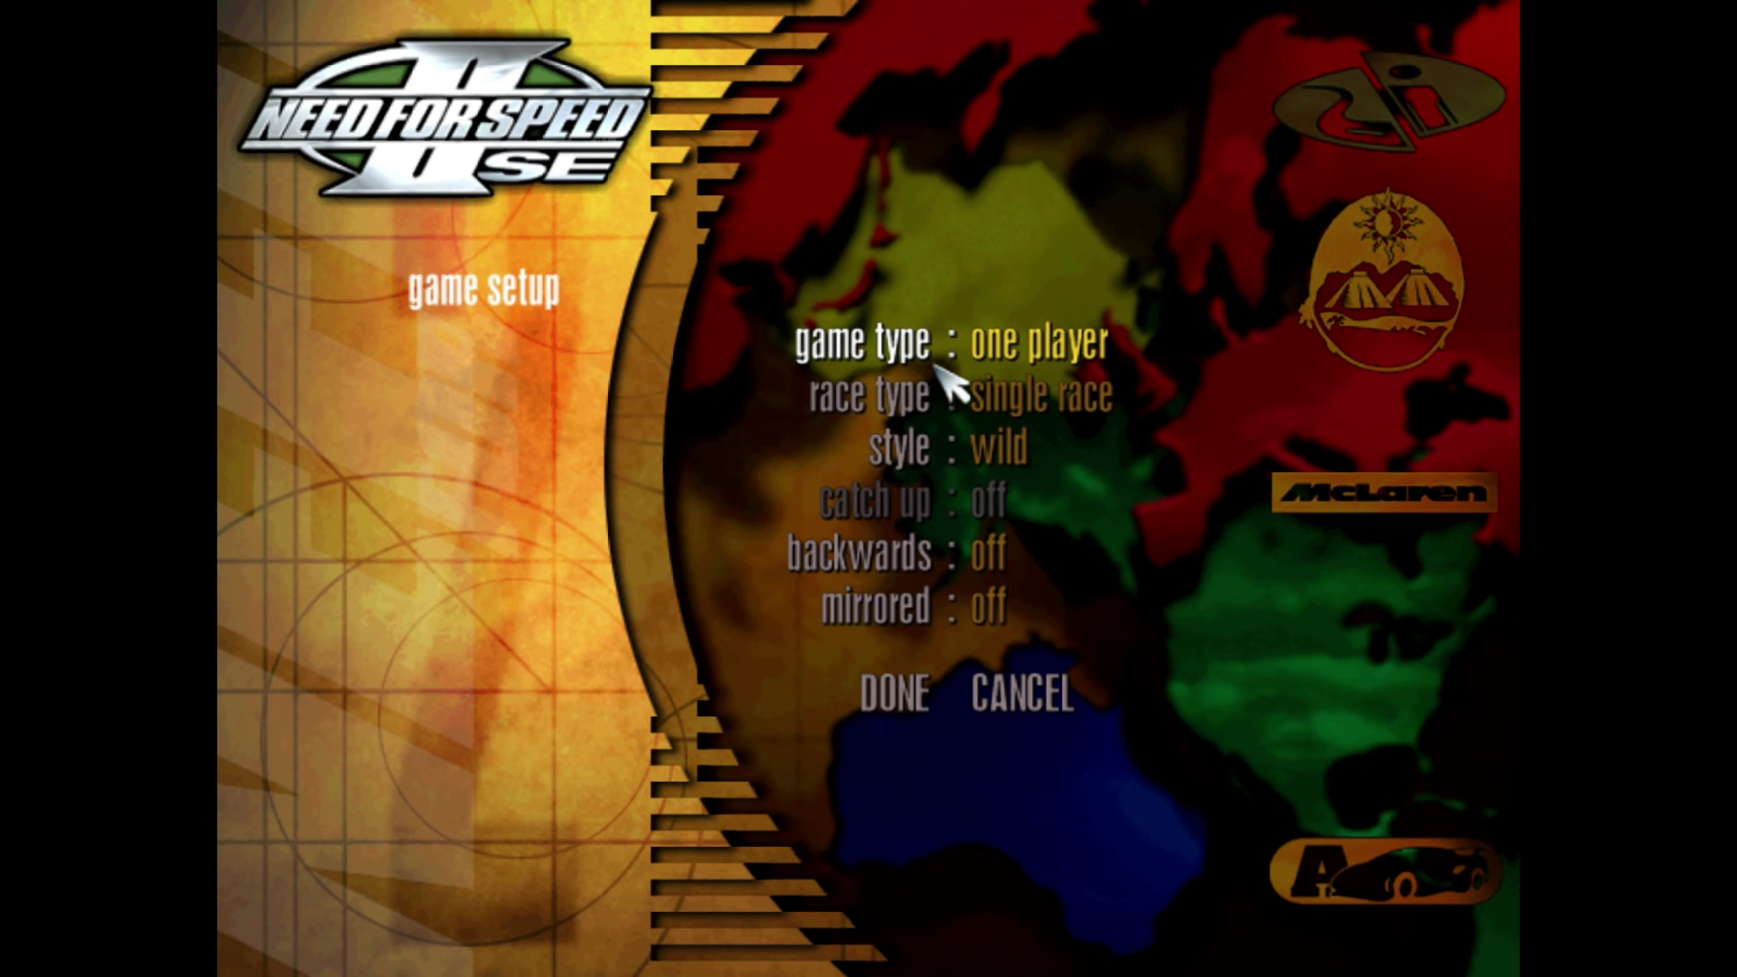
{"action": "left_click", "coordinate": [1010, 708]}
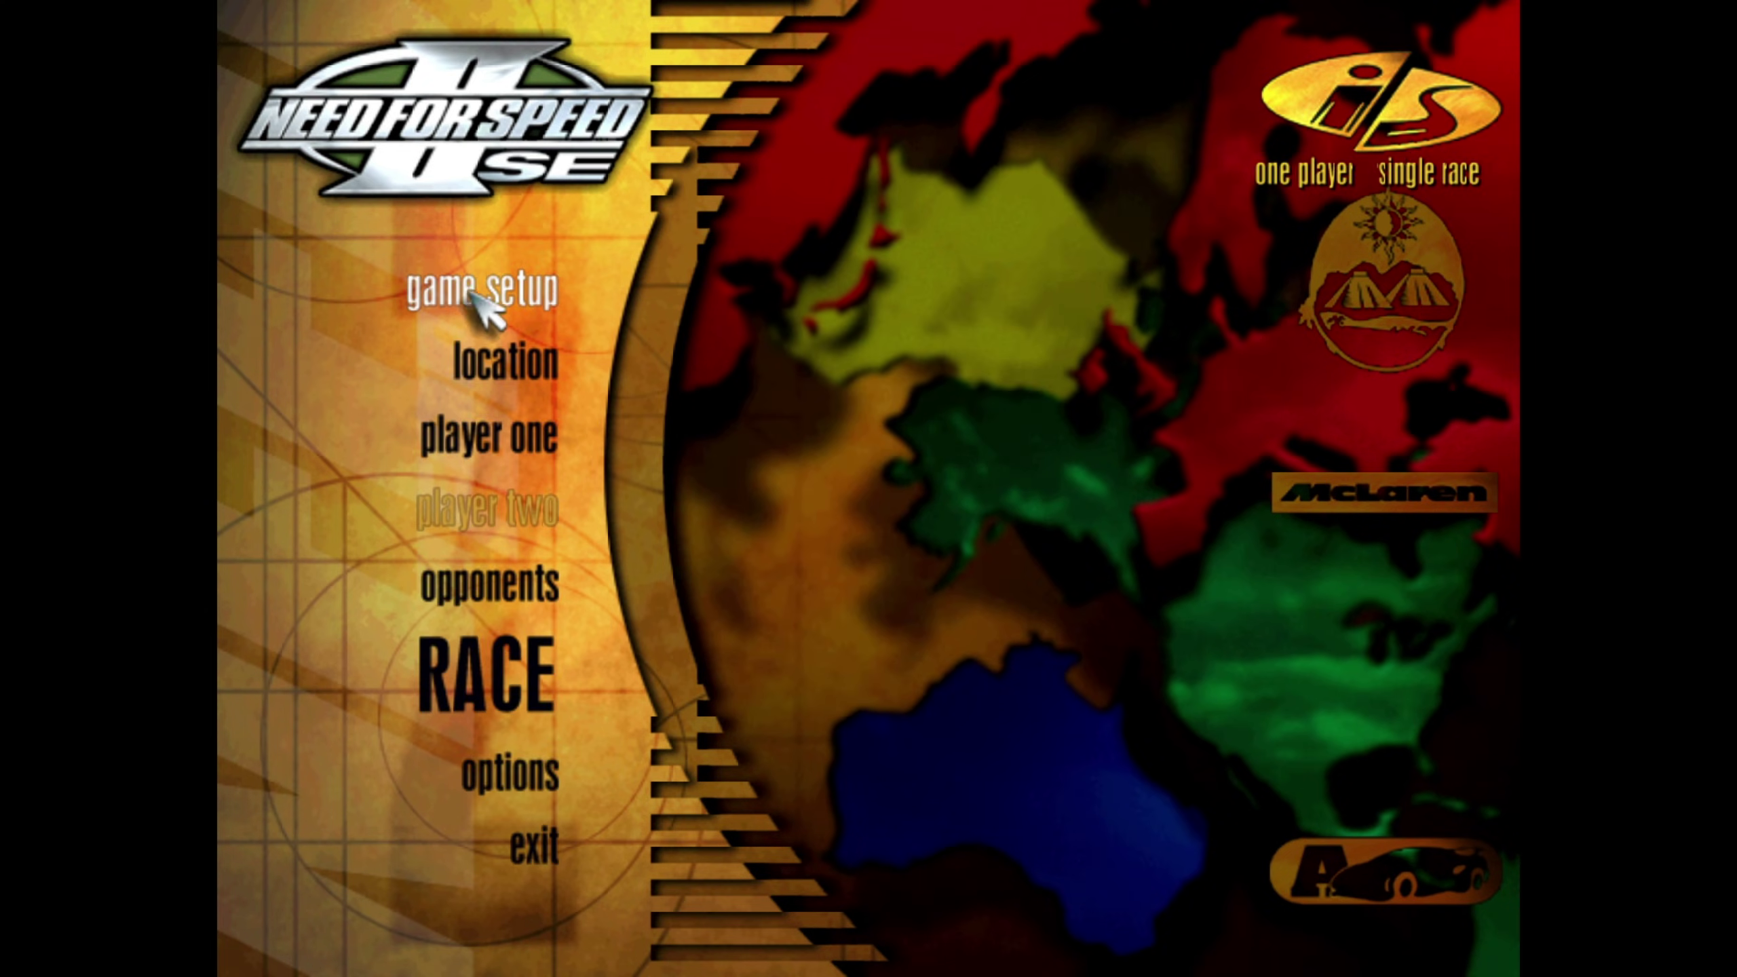
{"action": "left_click", "coordinate": [497, 375]}
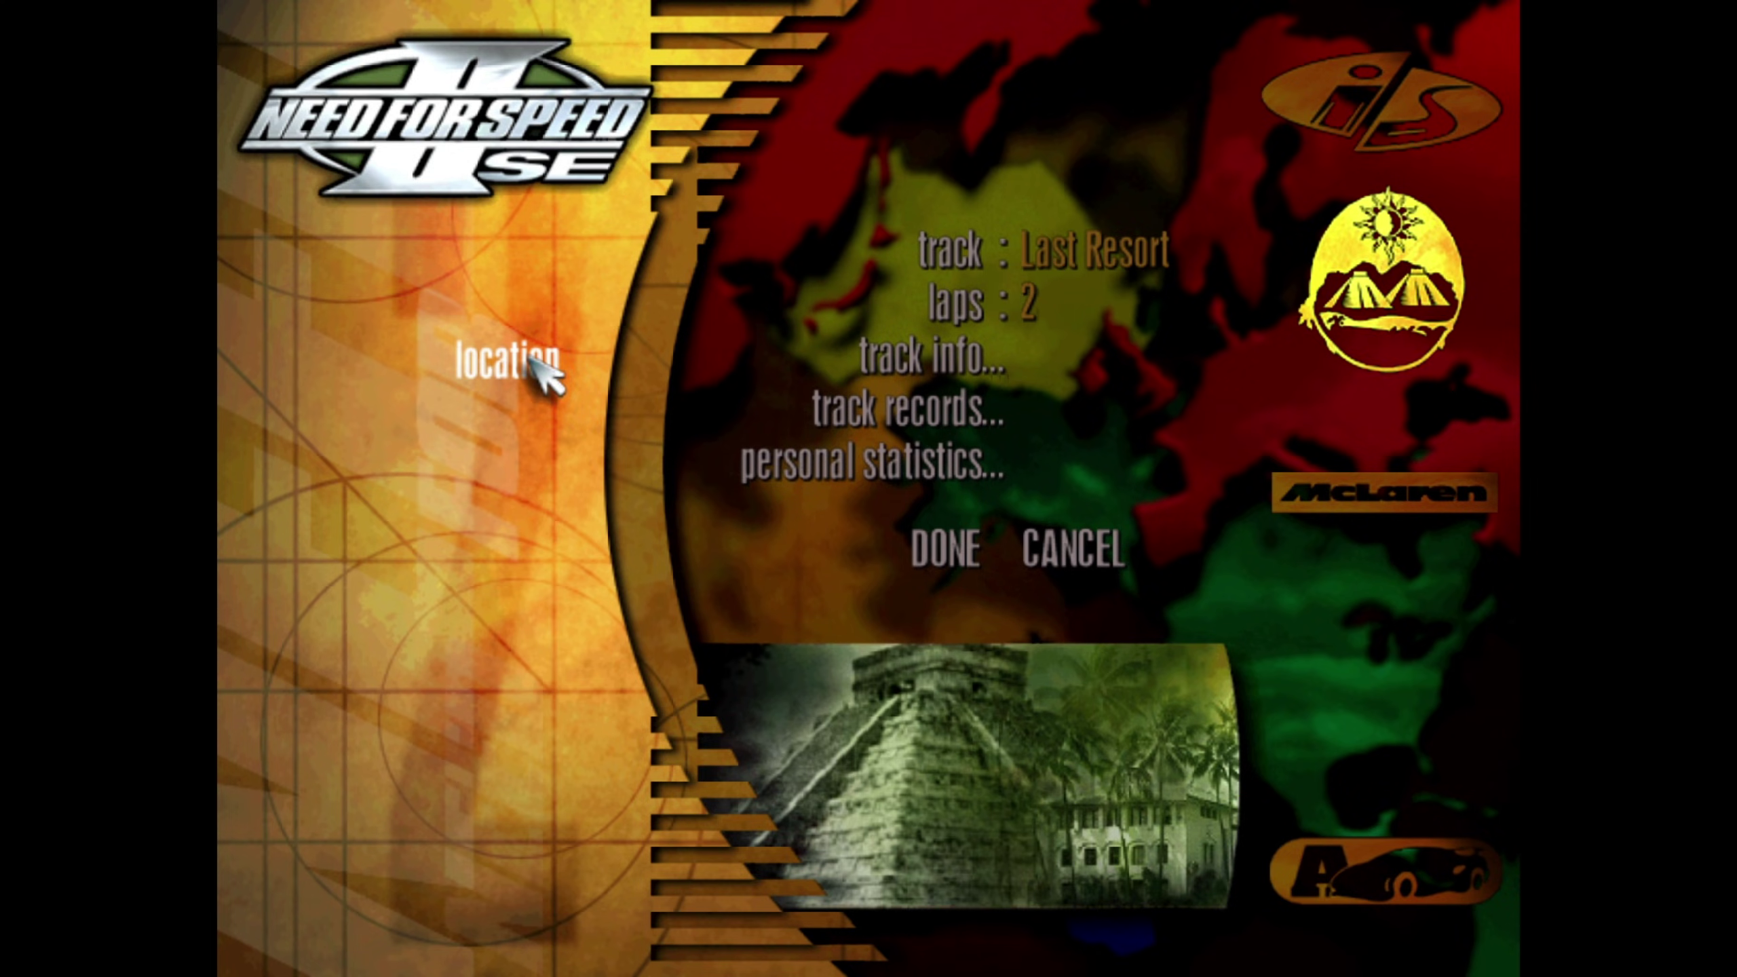
{"action": "key", "text": "Escape"}
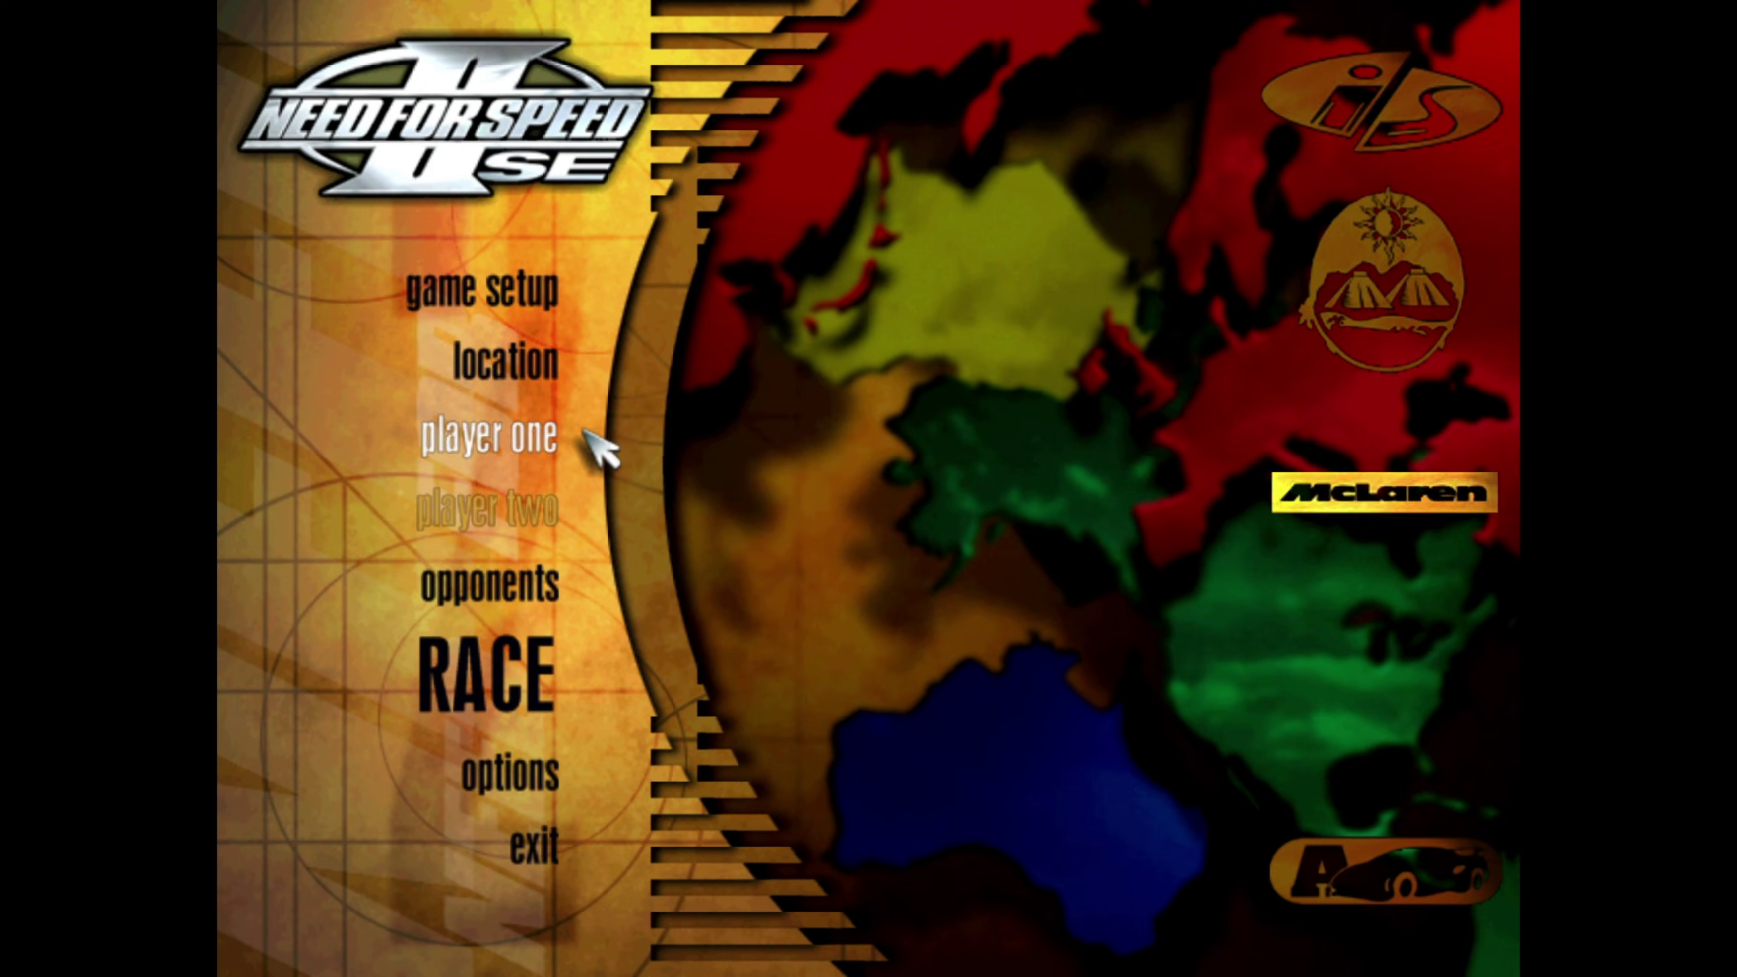
Check the graphics settings under options, leave them unchanged, and return to the main menu
{"action": "left_click", "coordinate": [525, 762]}
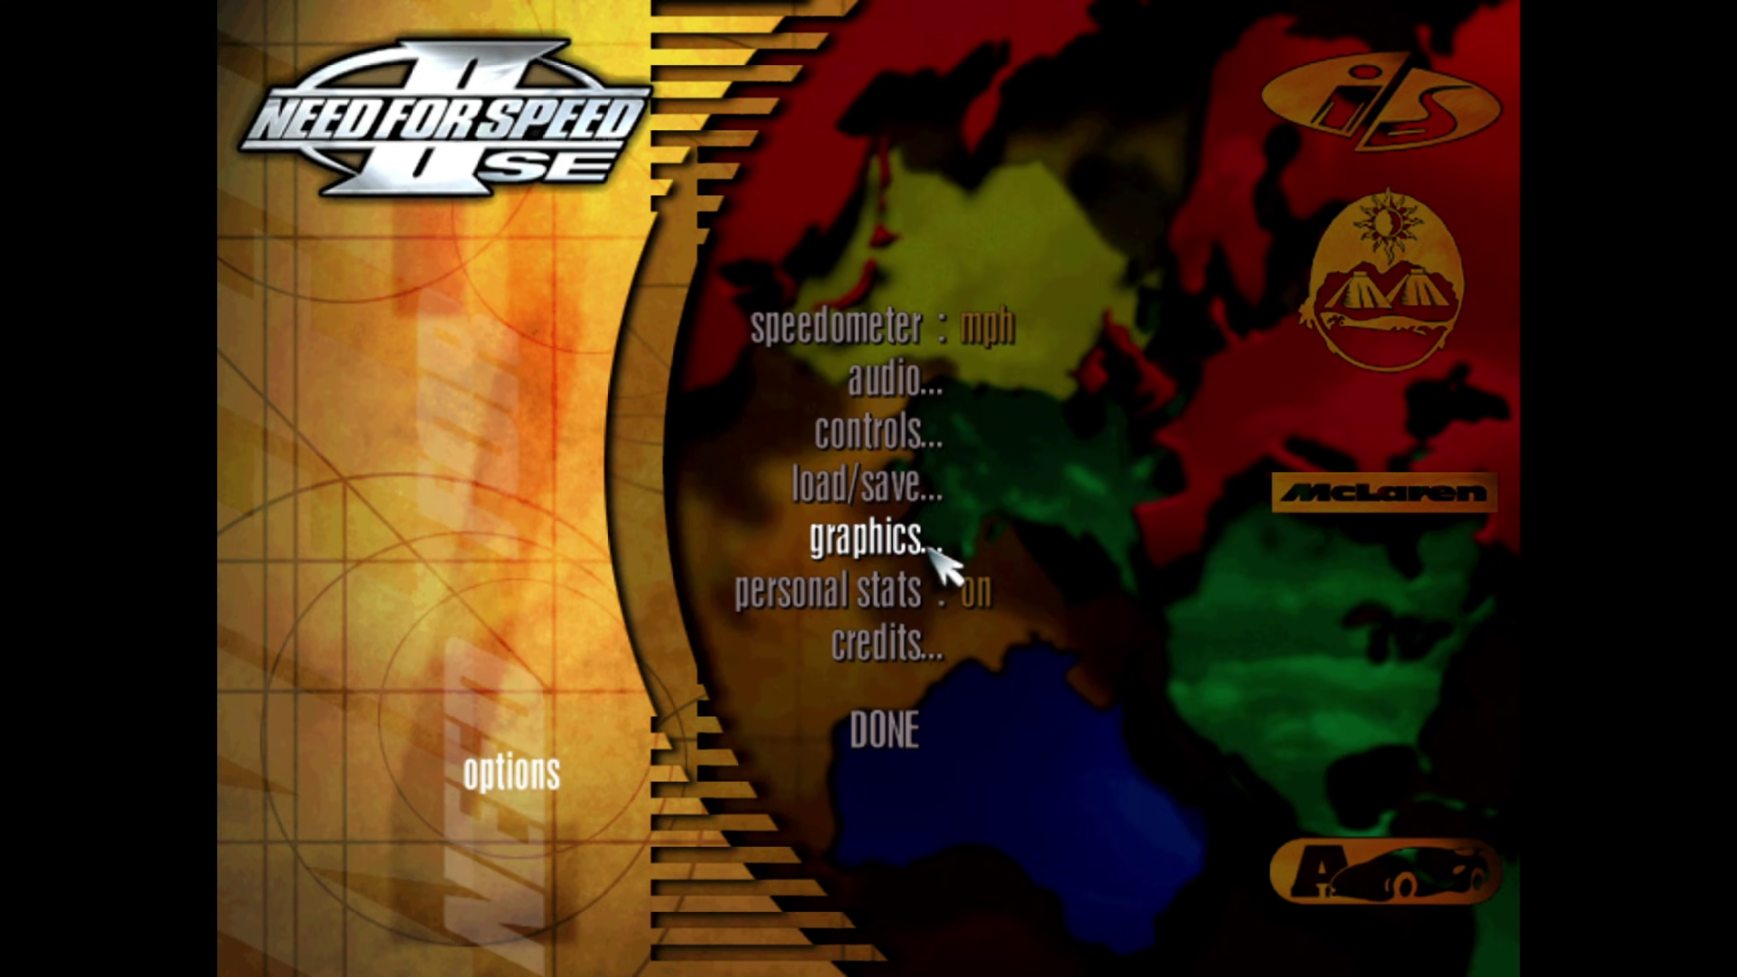
{"action": "left_click", "coordinate": [927, 547]}
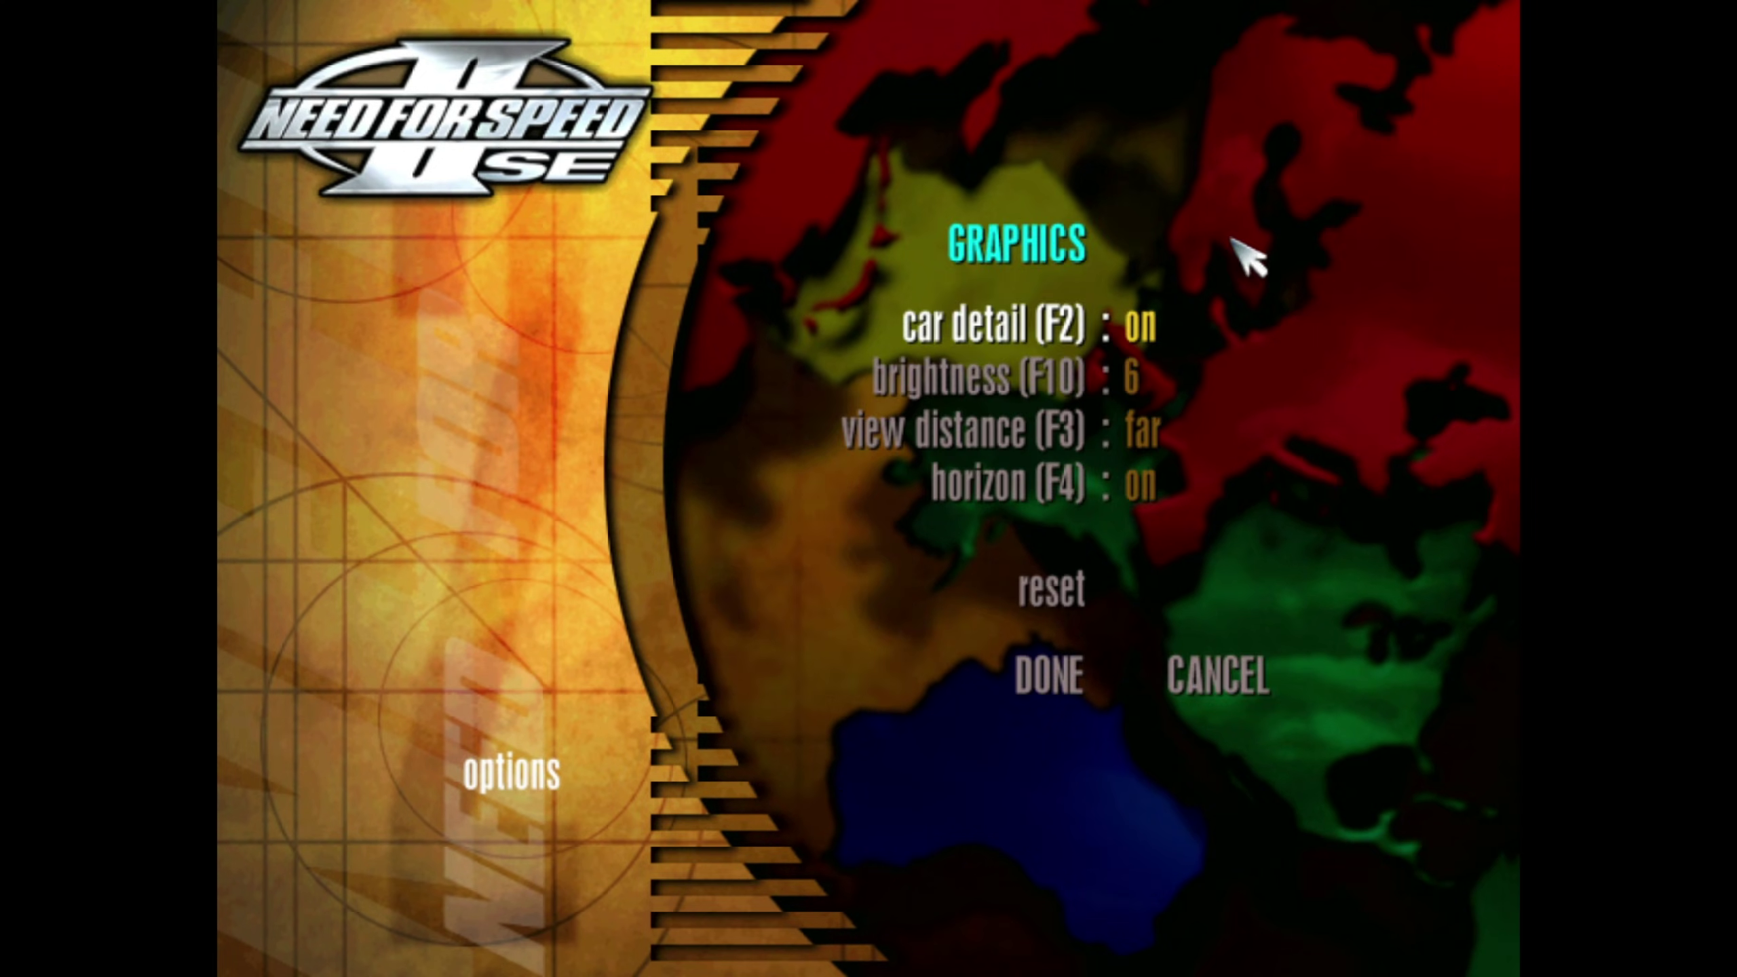
{"action": "left_click", "coordinate": [1046, 662]}
{"action": "left_click", "coordinate": [845, 727]}
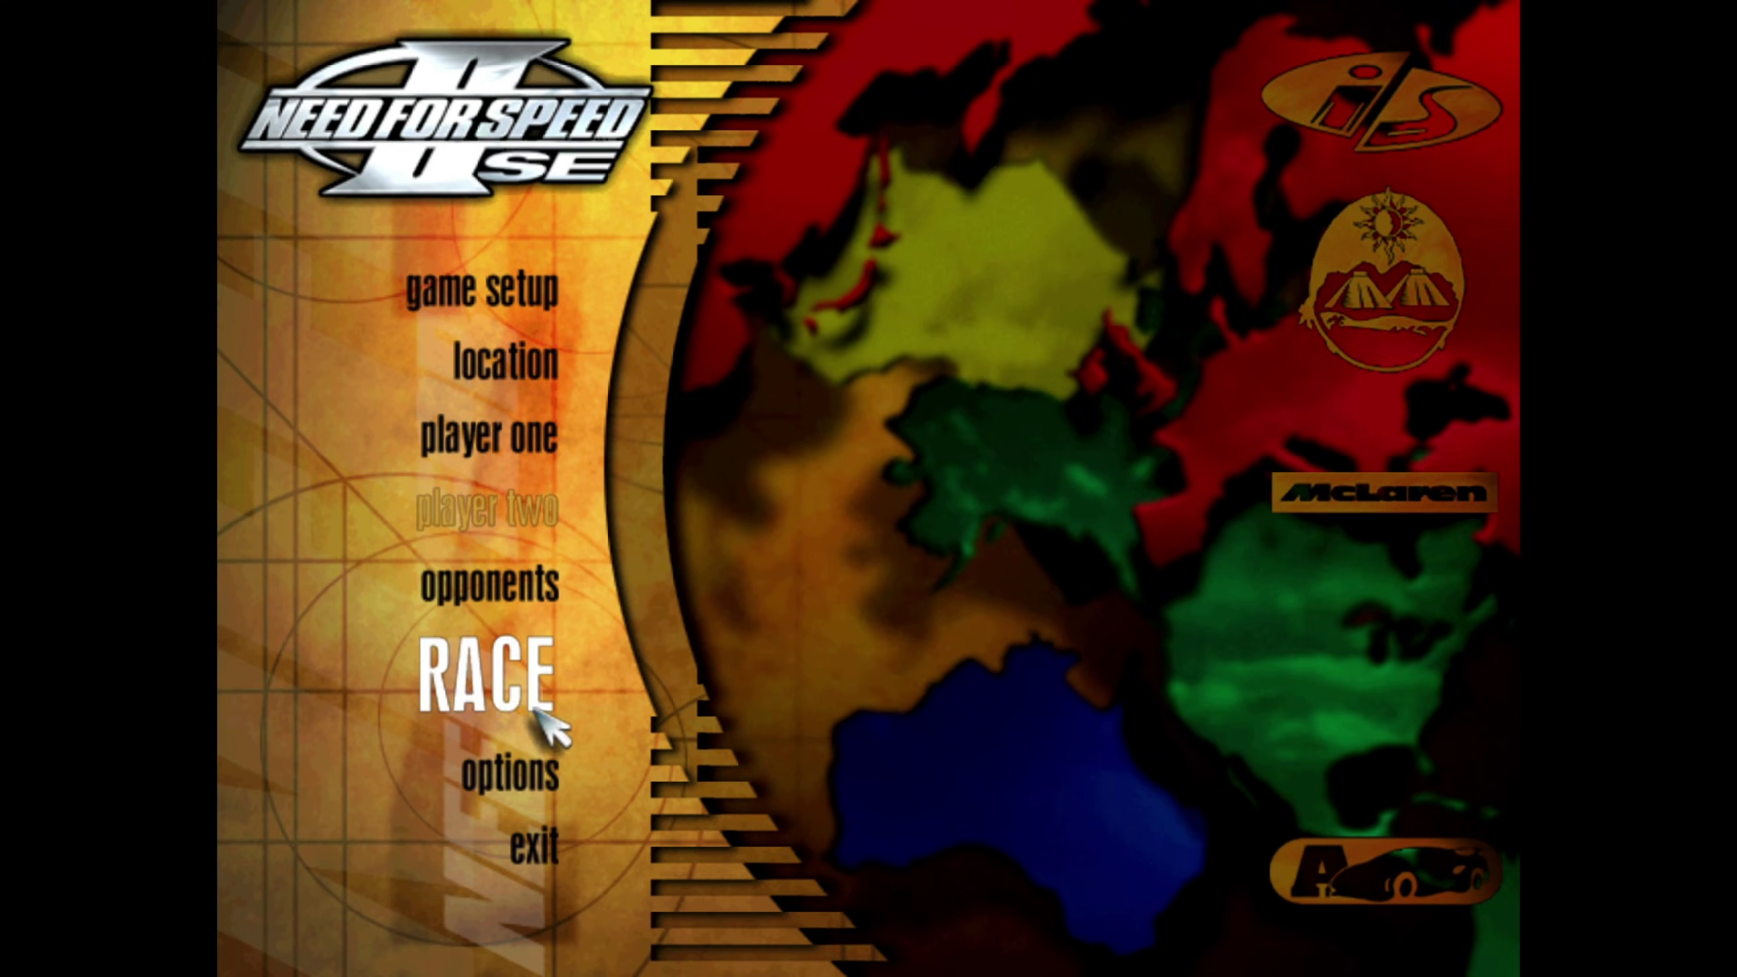
{"action": "left_click", "coordinate": [534, 793]}
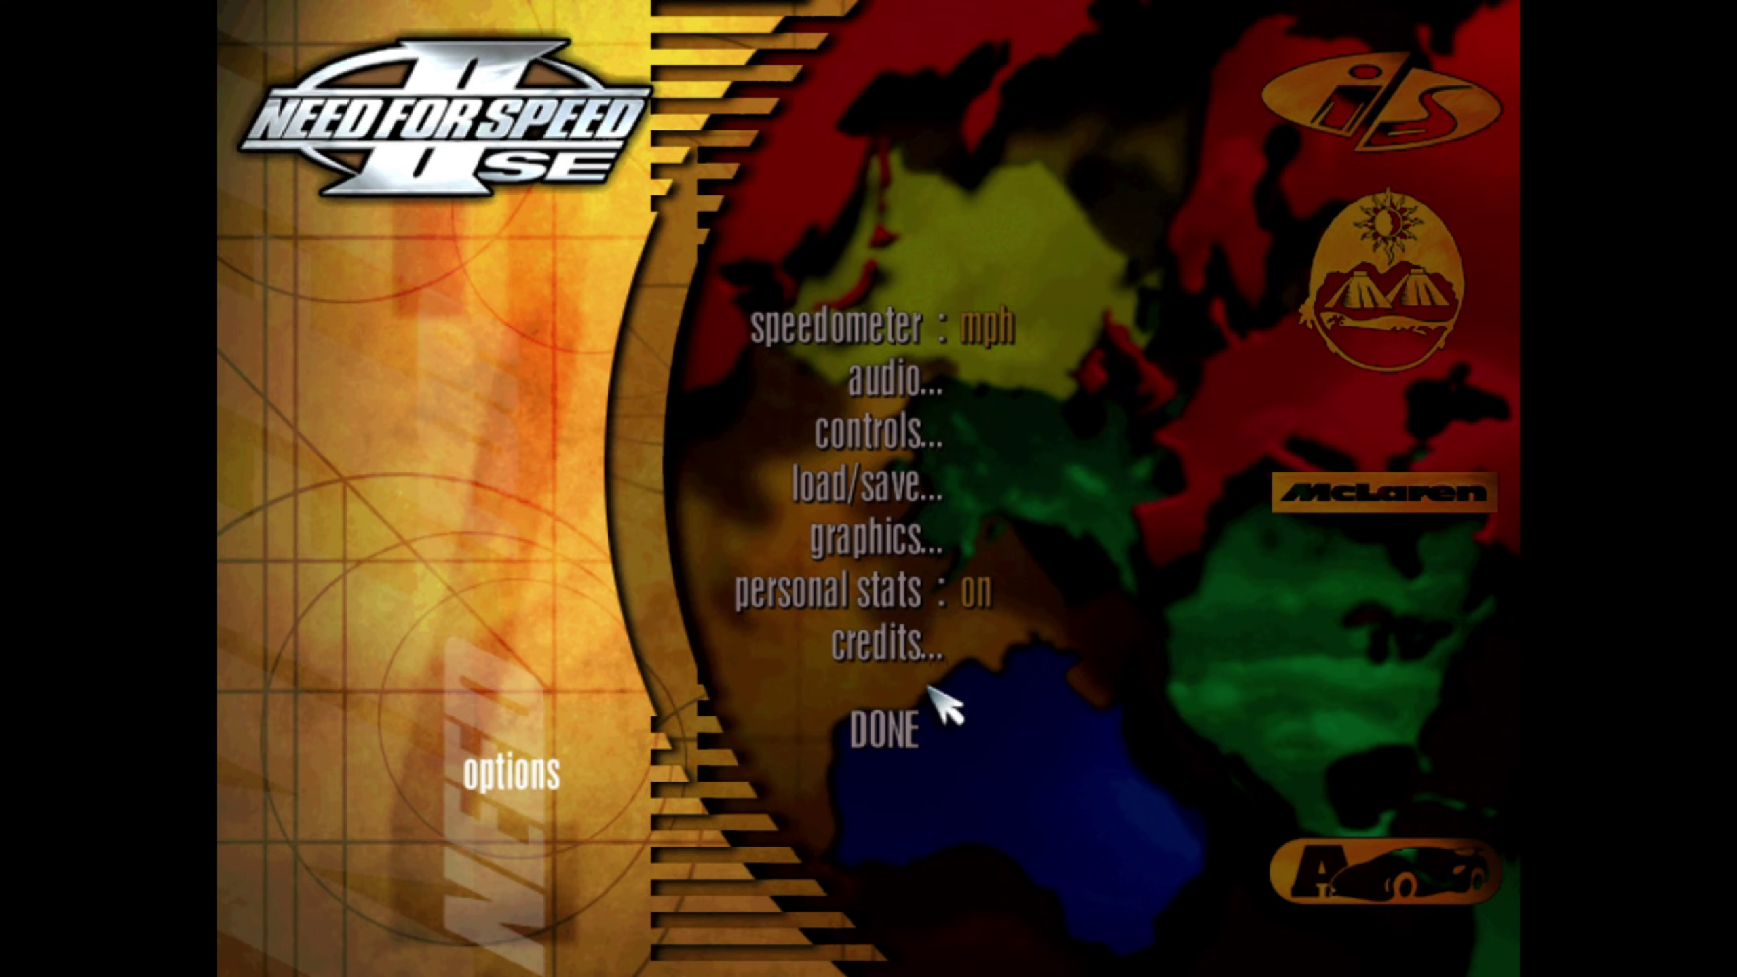
{"action": "left_click", "coordinate": [883, 729]}
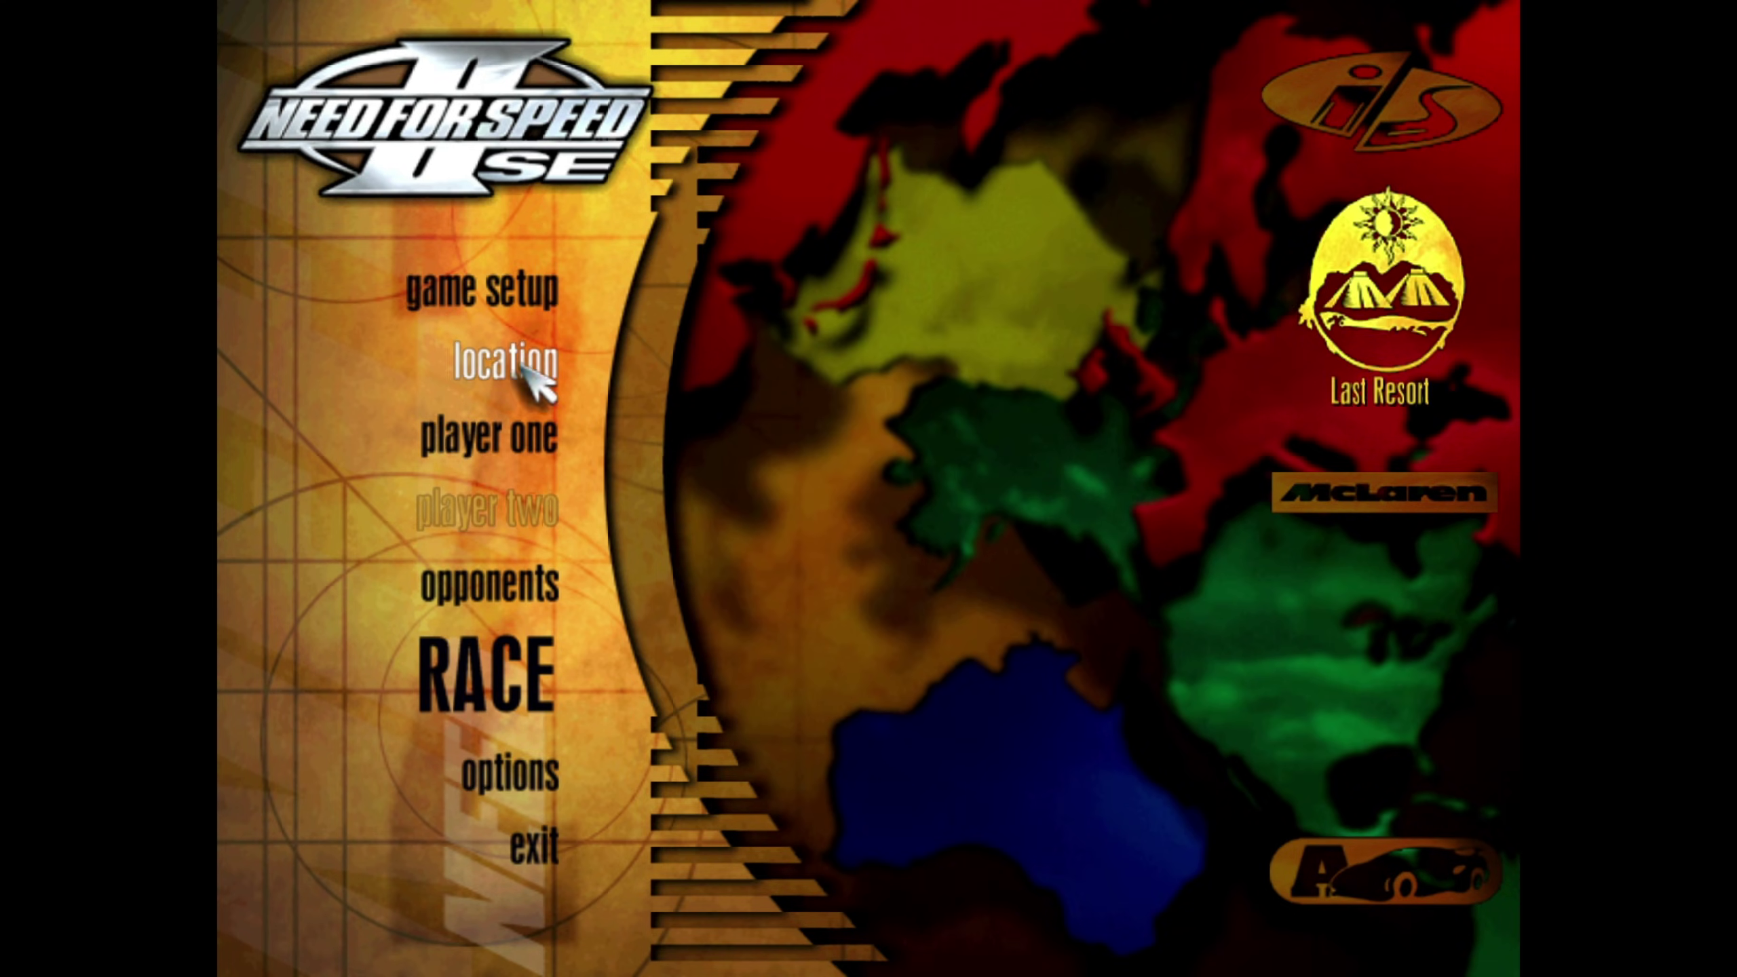
Review the control key mappings under options and return to the main menu
{"action": "left_click", "coordinate": [494, 764]}
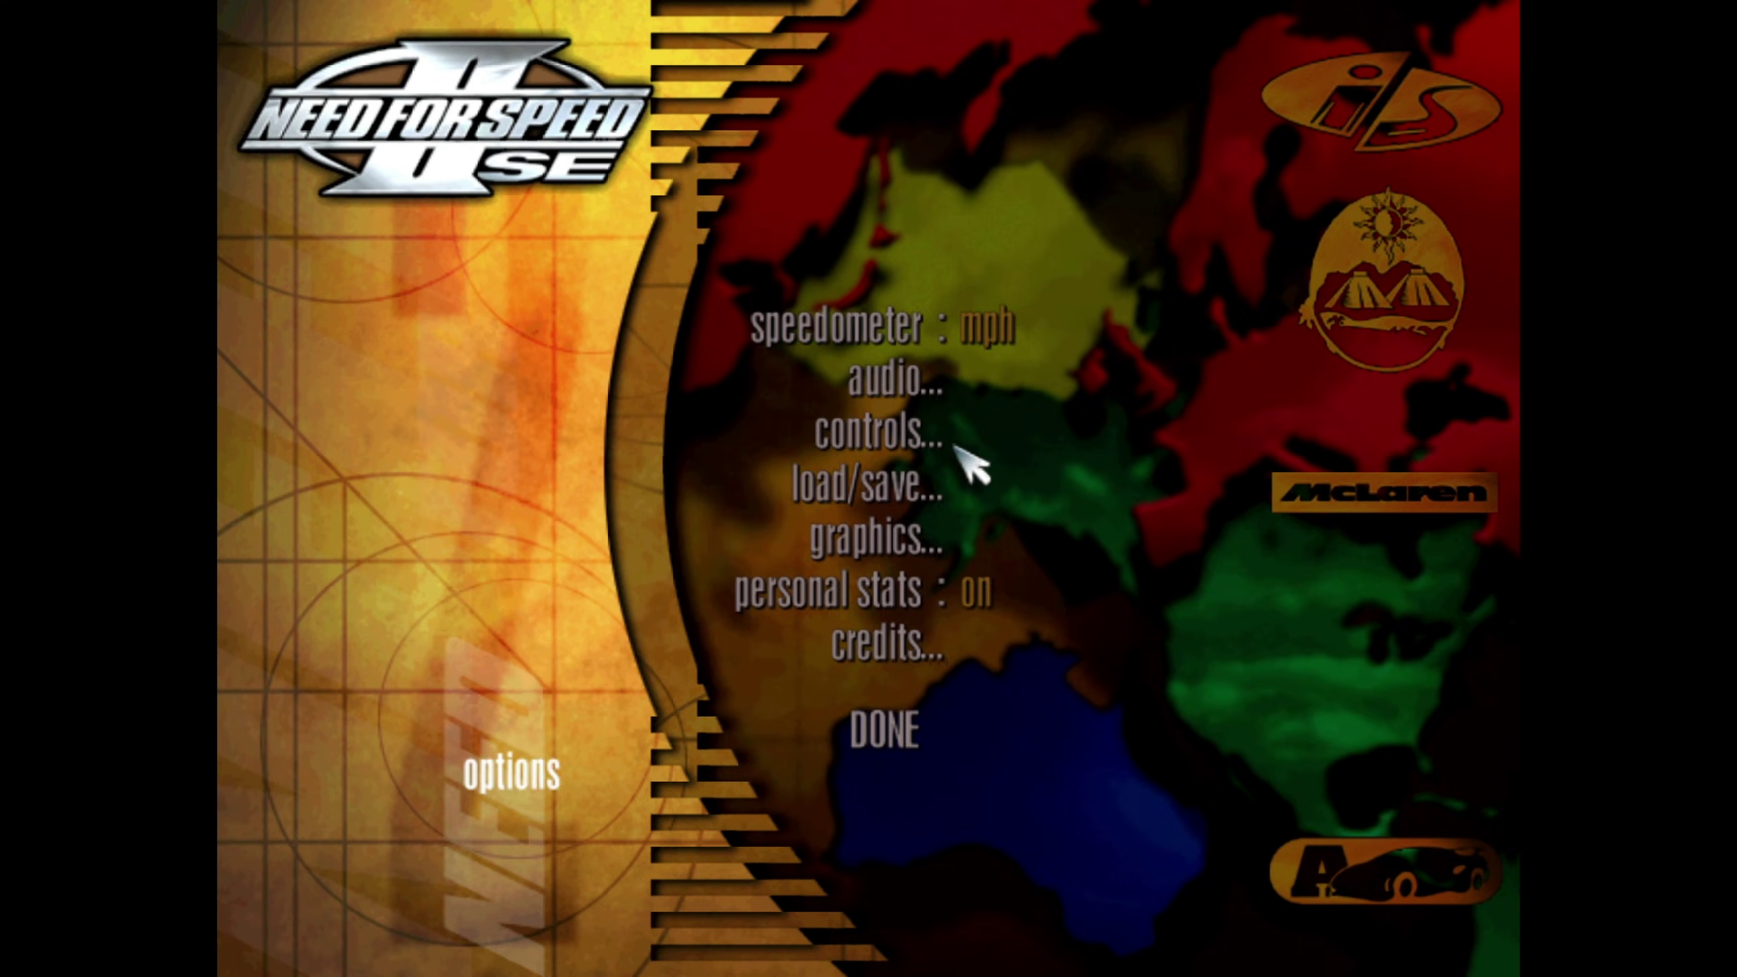
{"action": "left_click", "coordinate": [923, 438]}
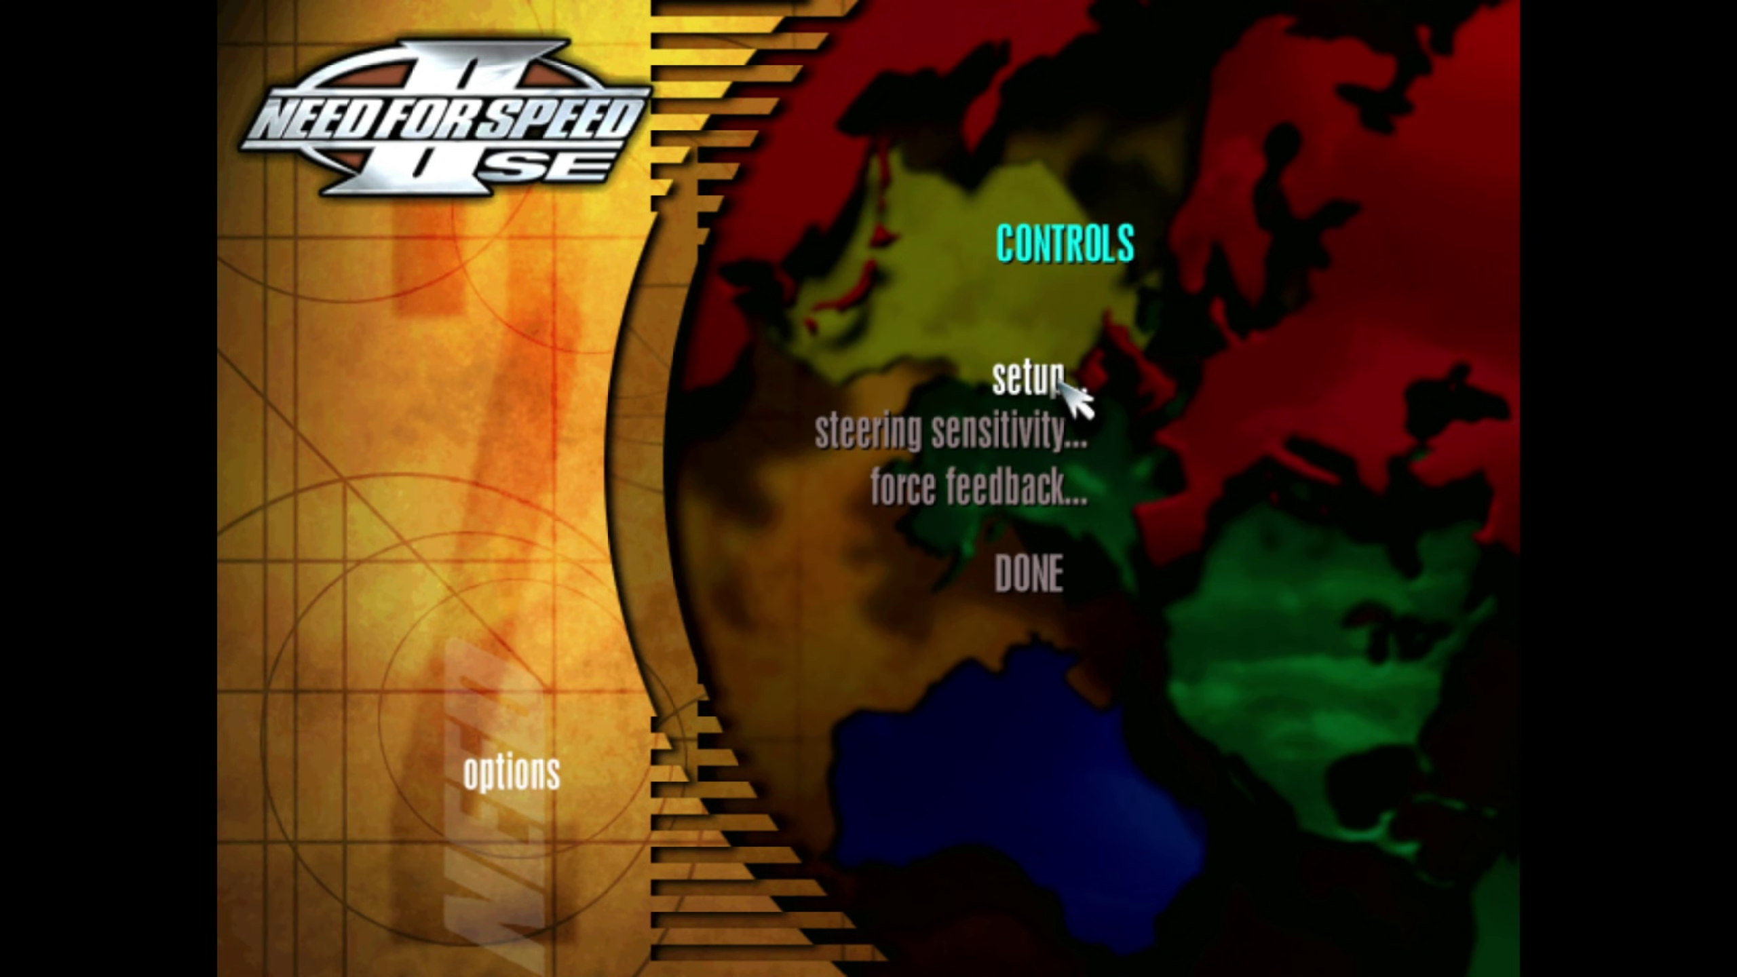
{"action": "left_click", "coordinate": [1067, 387]}
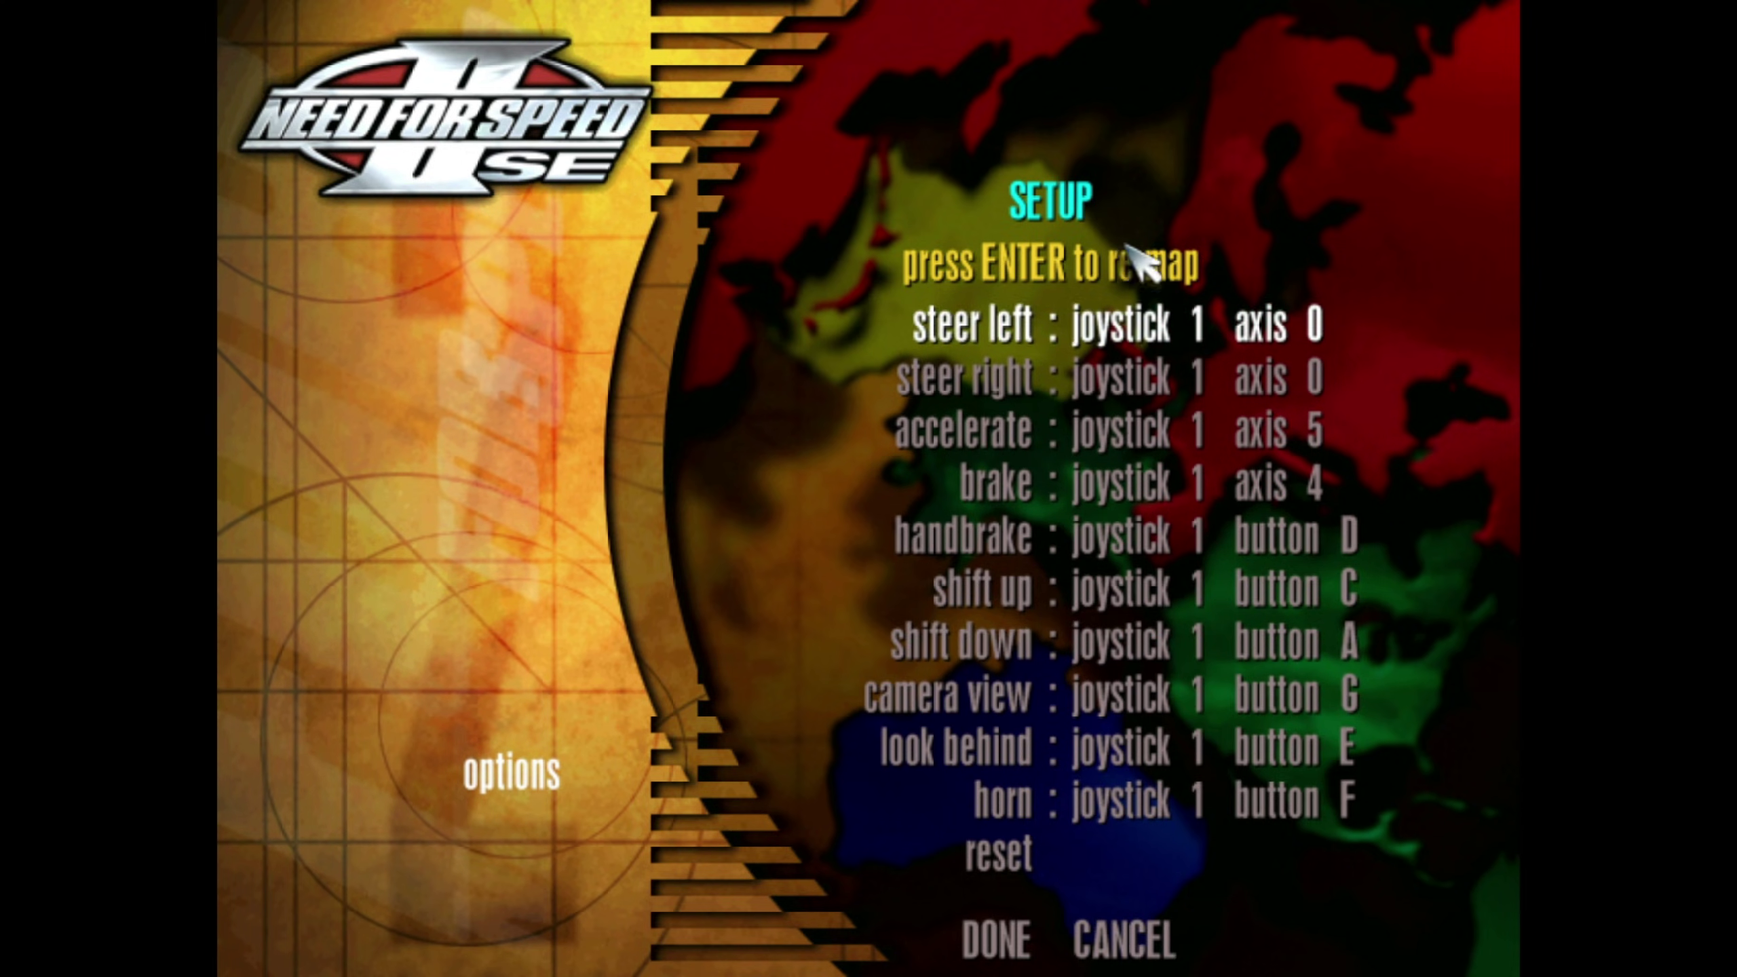
{"action": "left_click", "coordinate": [1026, 942]}
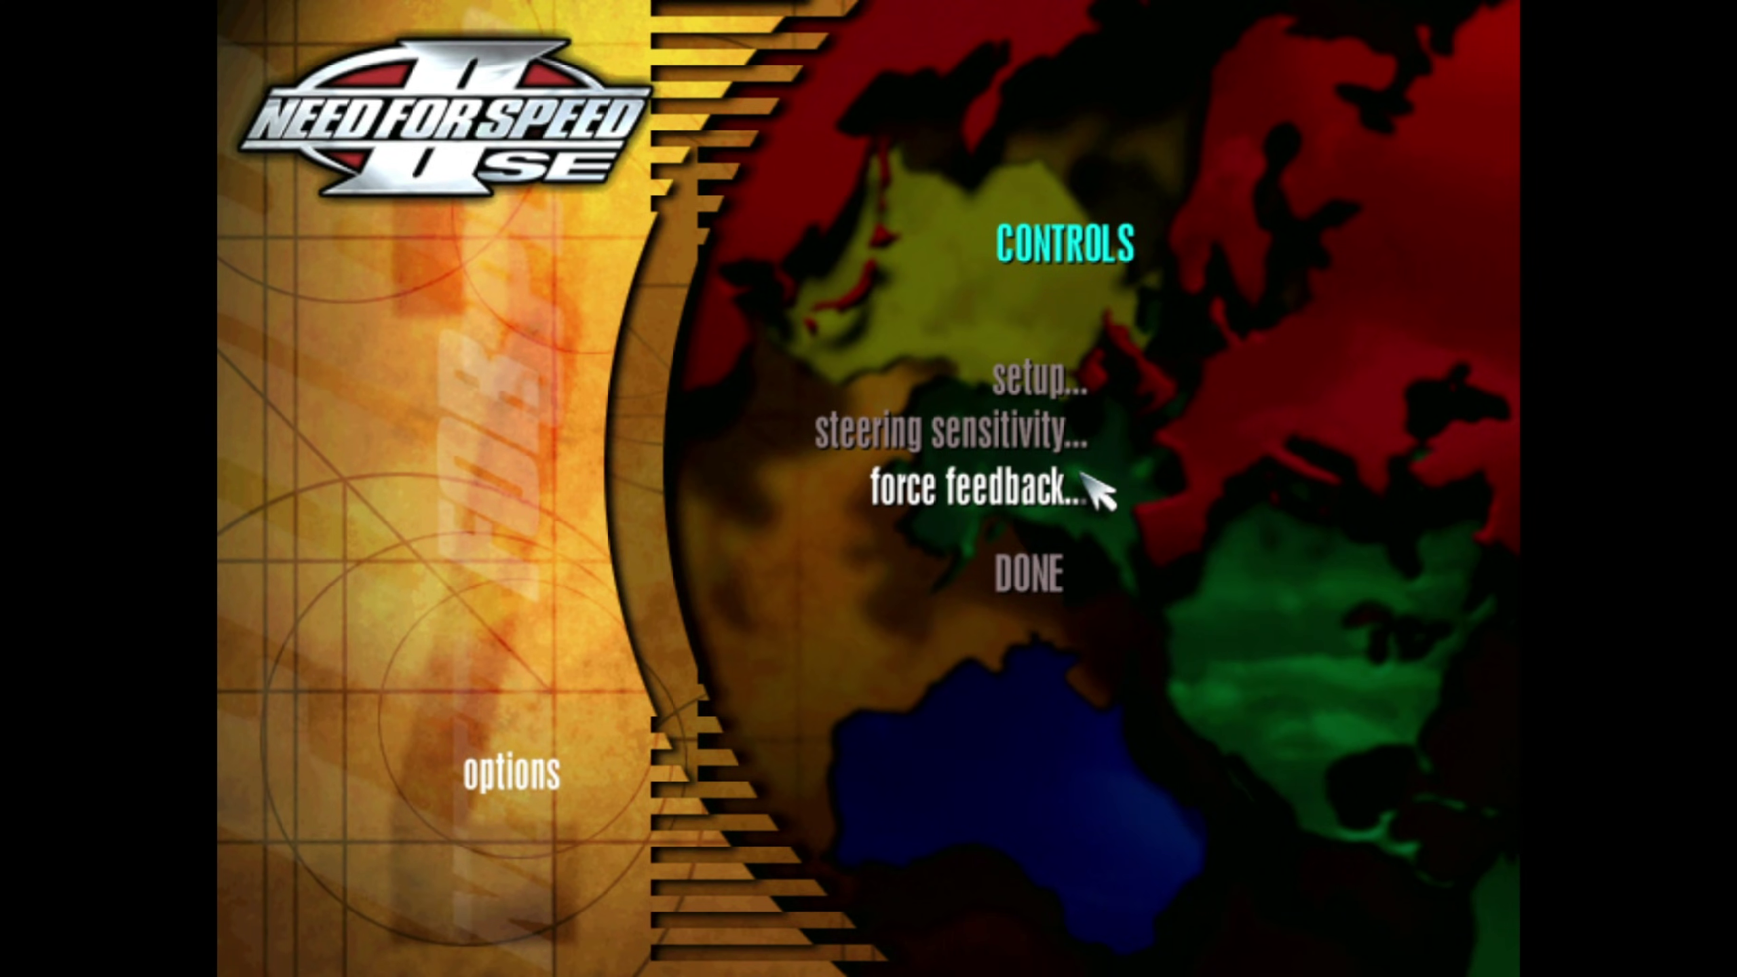
{"action": "left_click", "coordinate": [1033, 578]}
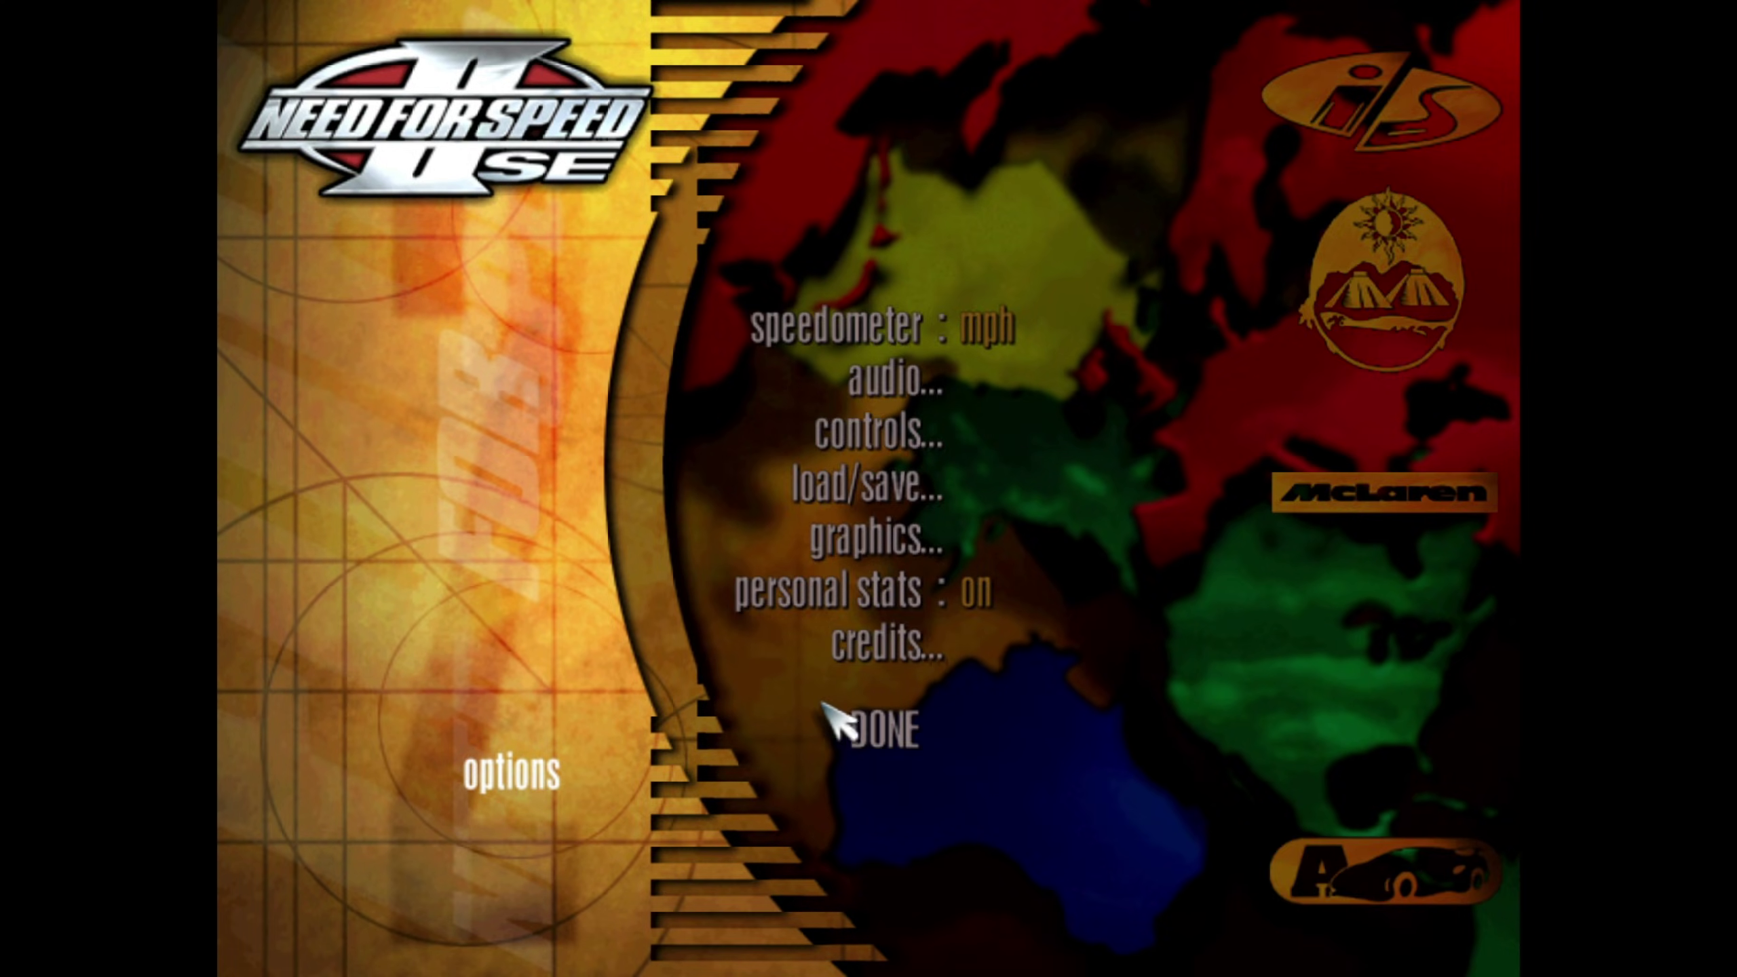
{"action": "left_click", "coordinate": [831, 712]}
Start the race, accelerate through the gears, switch to chase camera and steer through the bends
{"action": "left_click", "coordinate": [572, 784]}
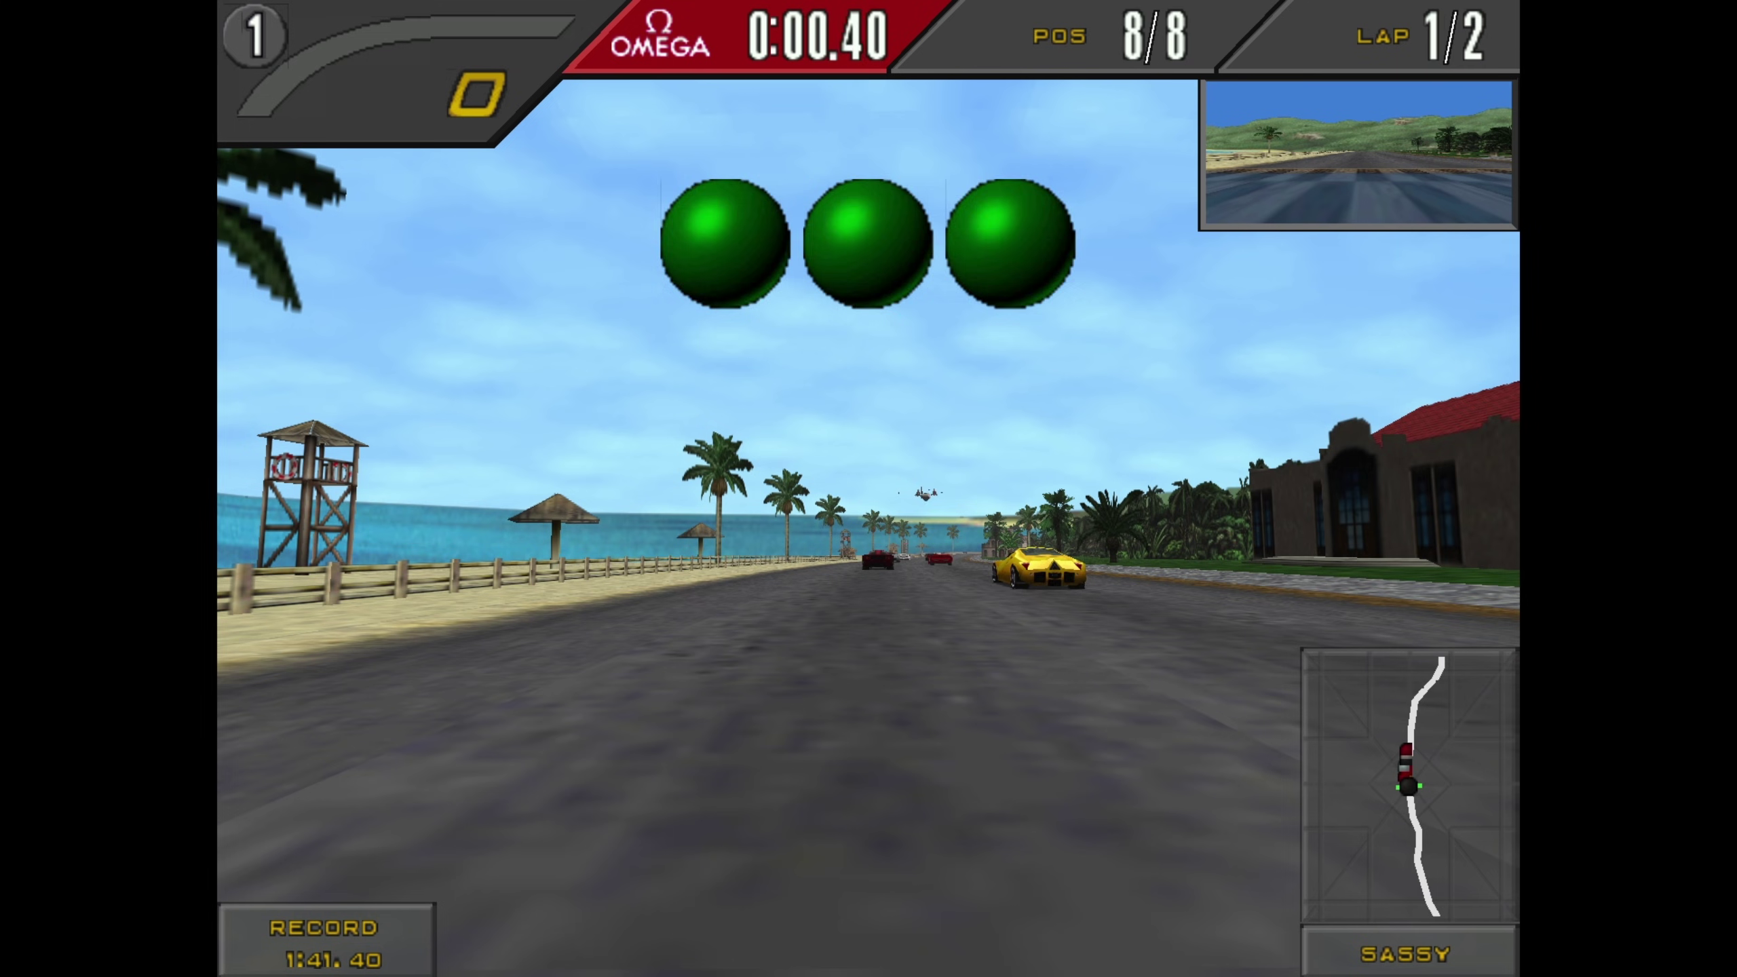
{"action": "key", "text": "Up"}
{"action": "key", "text": "Up"}
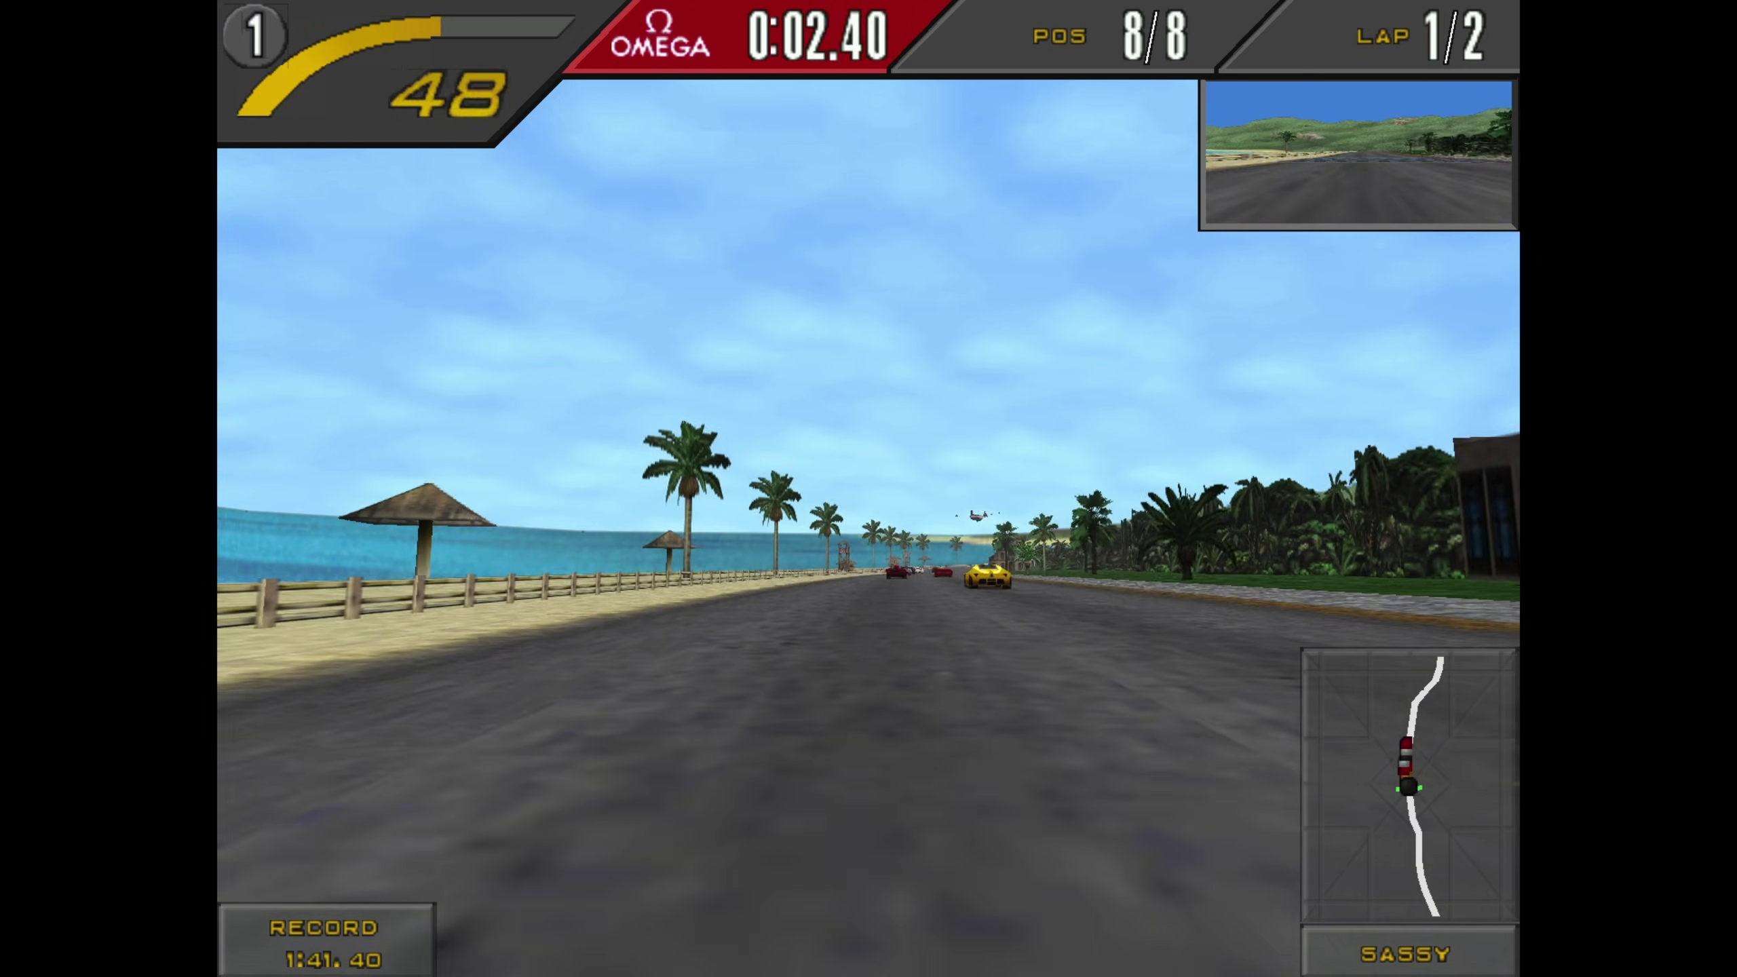
{"action": "key", "text": "Up"}
{"action": "key", "text": "c"}
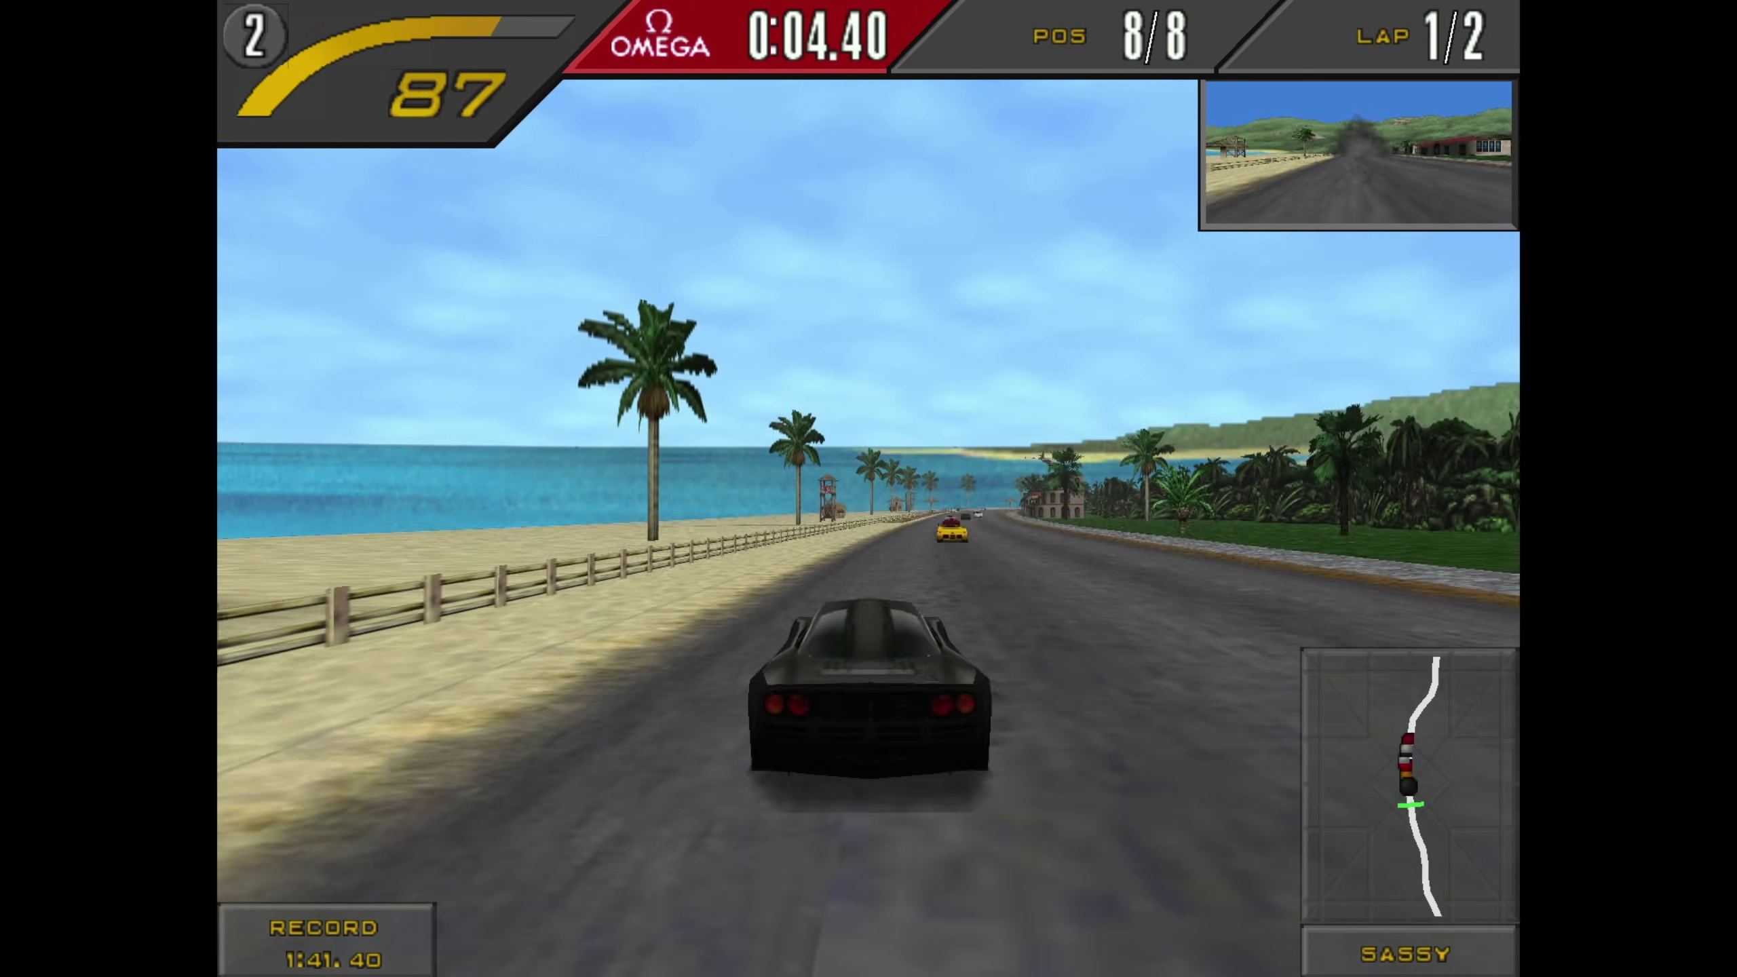
{"action": "key", "text": "Left"}
{"action": "key", "text": "Up"}
{"action": "key", "text": "Right"}
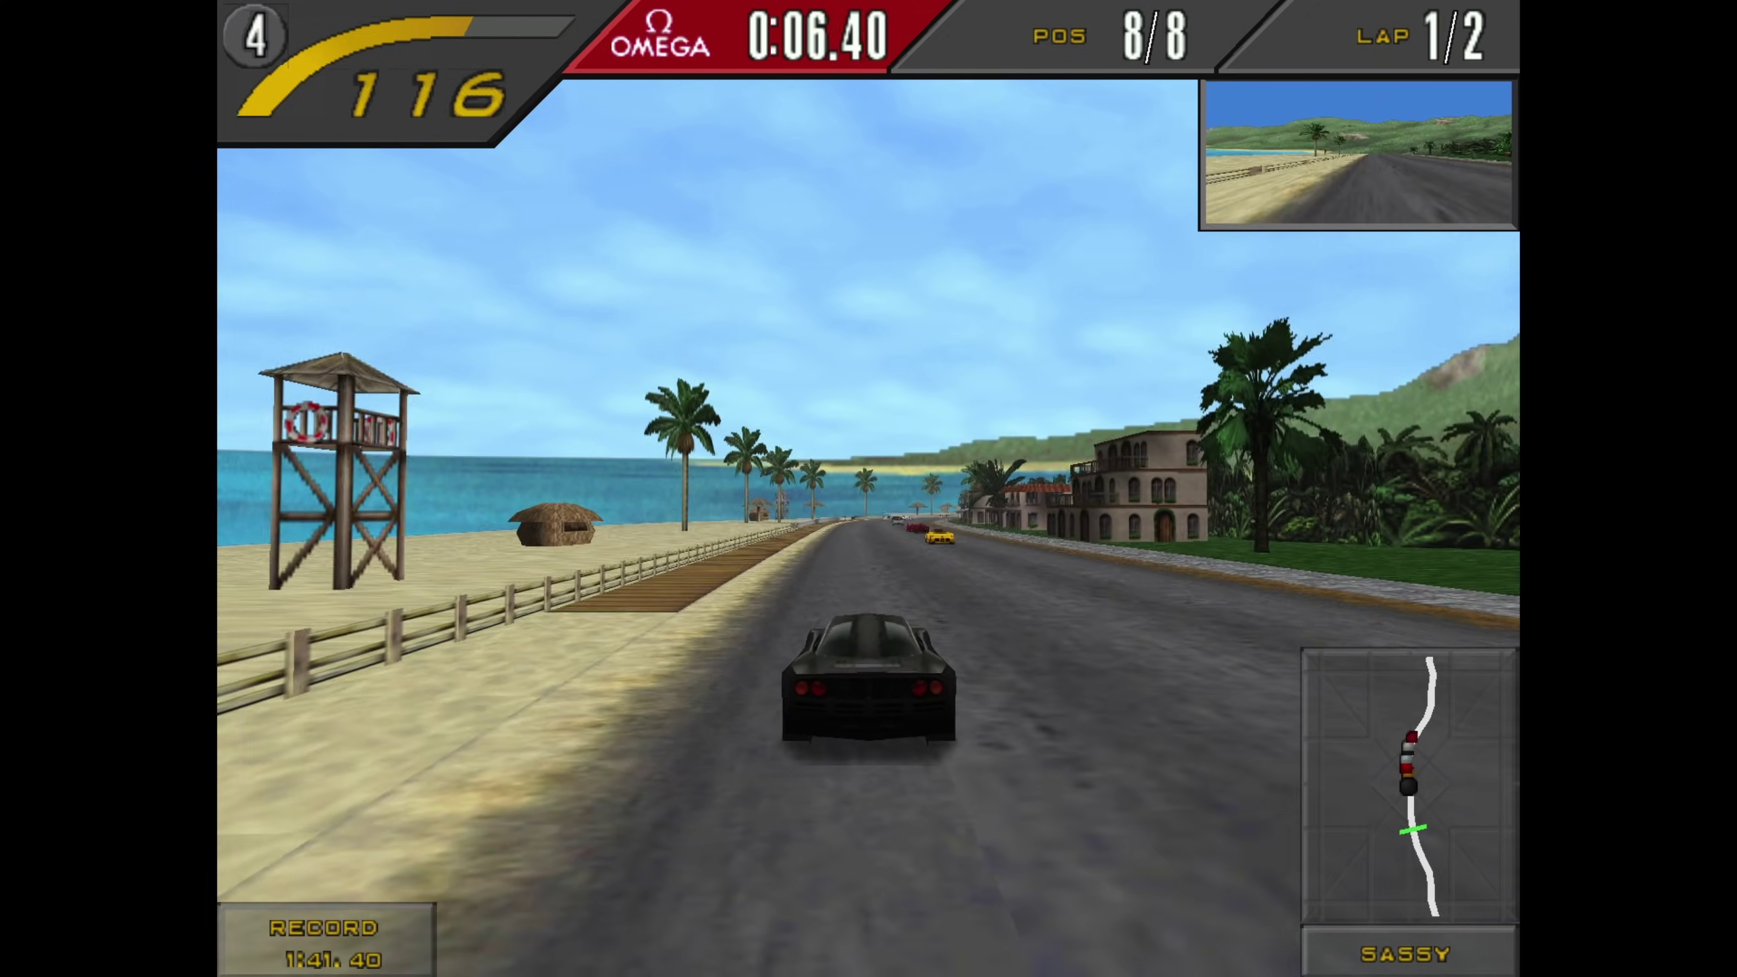
{"action": "key", "text": "Up"}
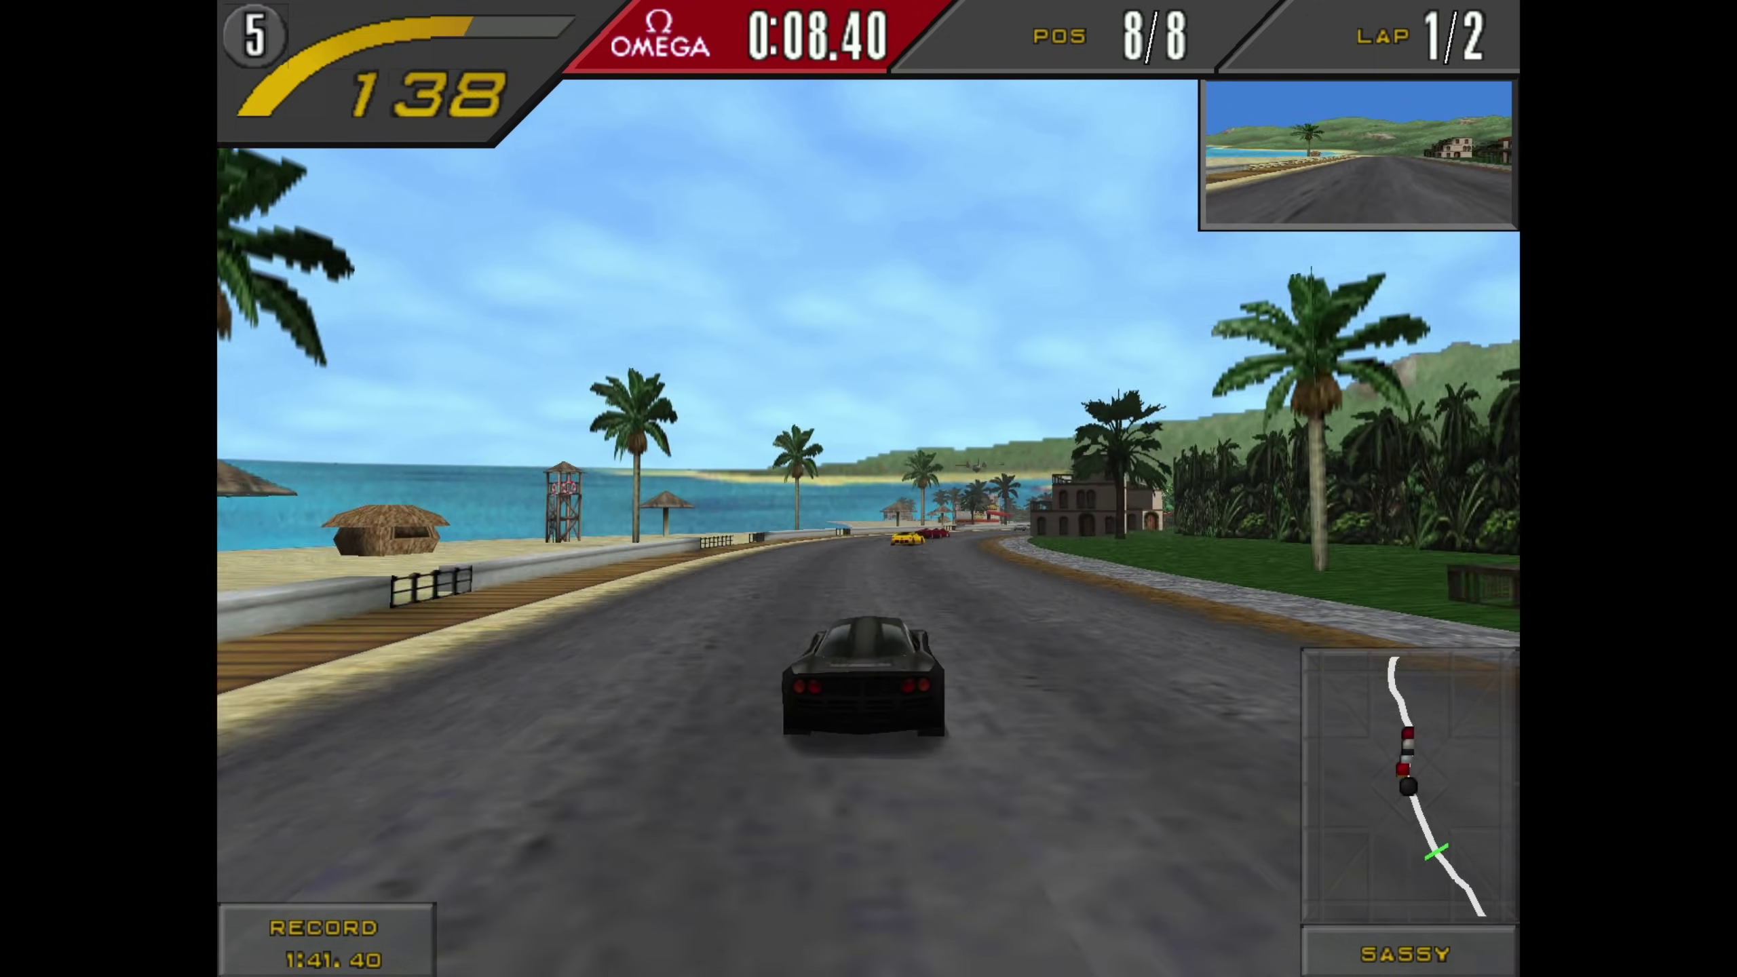
{"action": "key", "text": "Right"}
{"action": "key", "text": "Up"}
{"action": "key", "text": "Left"}
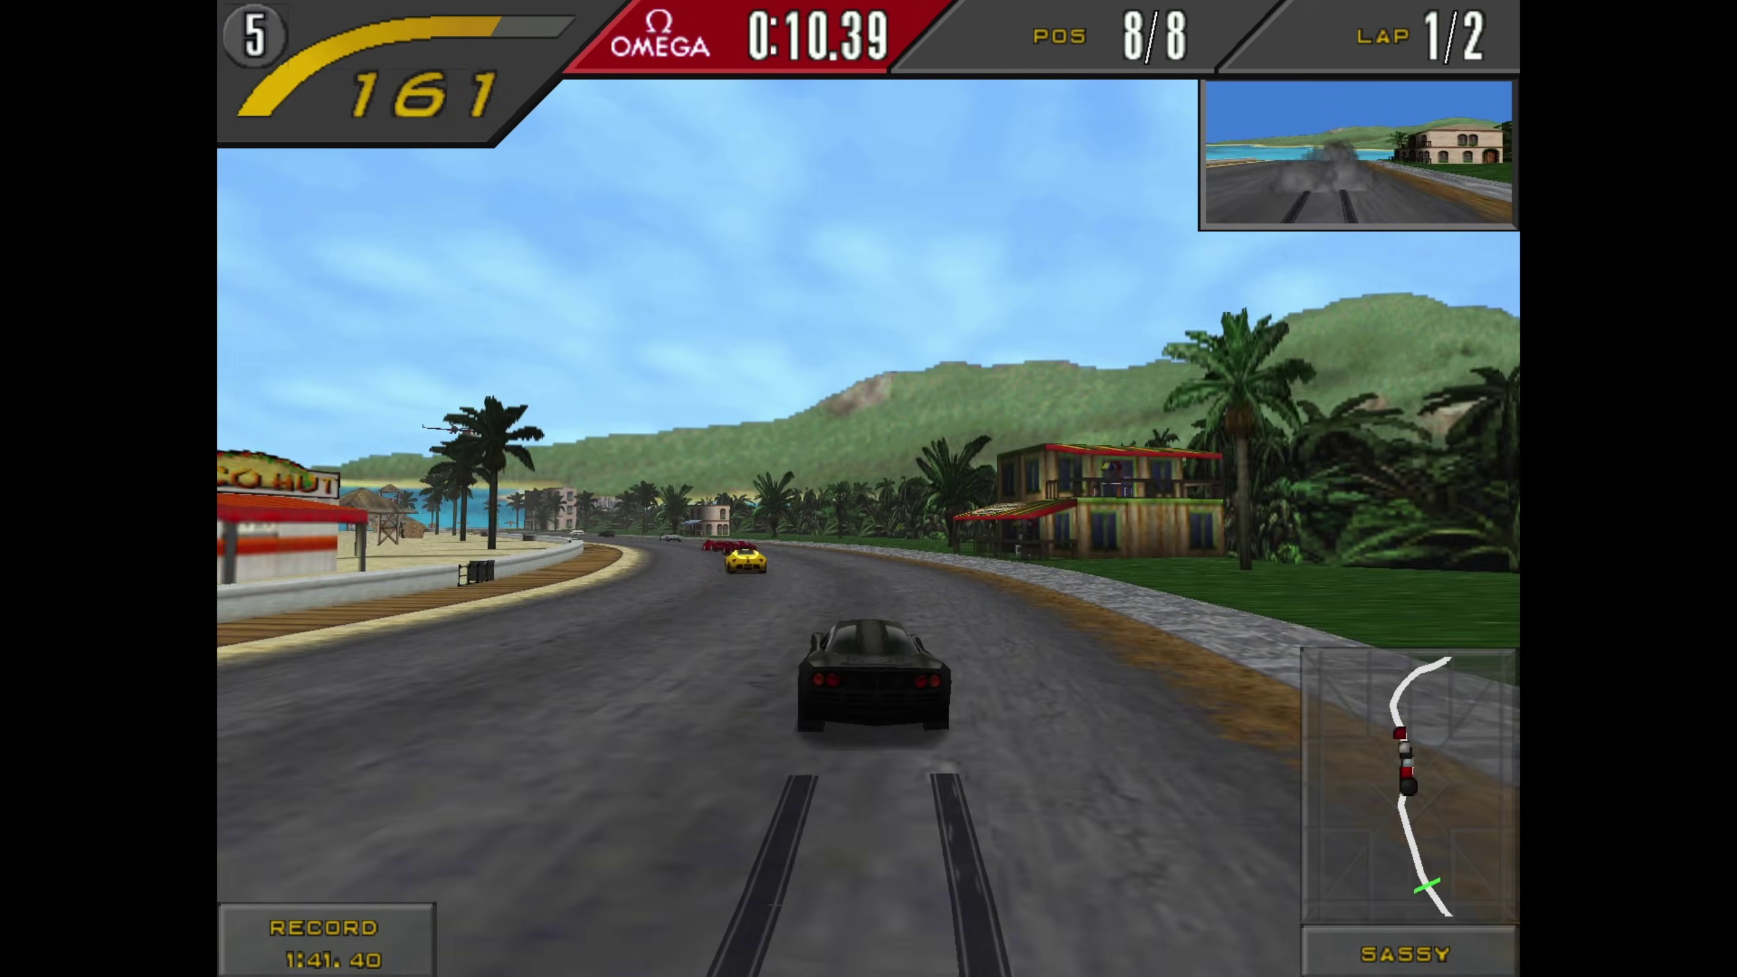